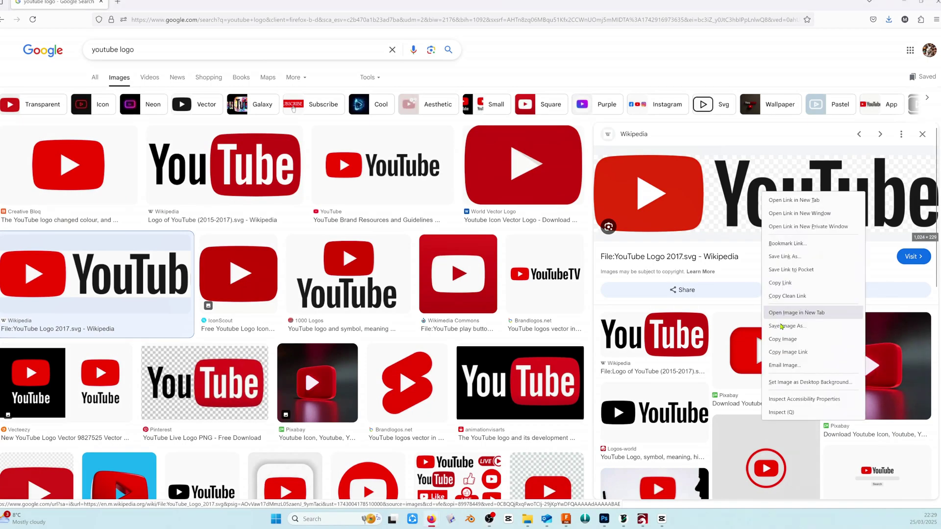
Save the Wikipedia YouTube logo image from the Google Images results to the computer.
left_click(785, 326)
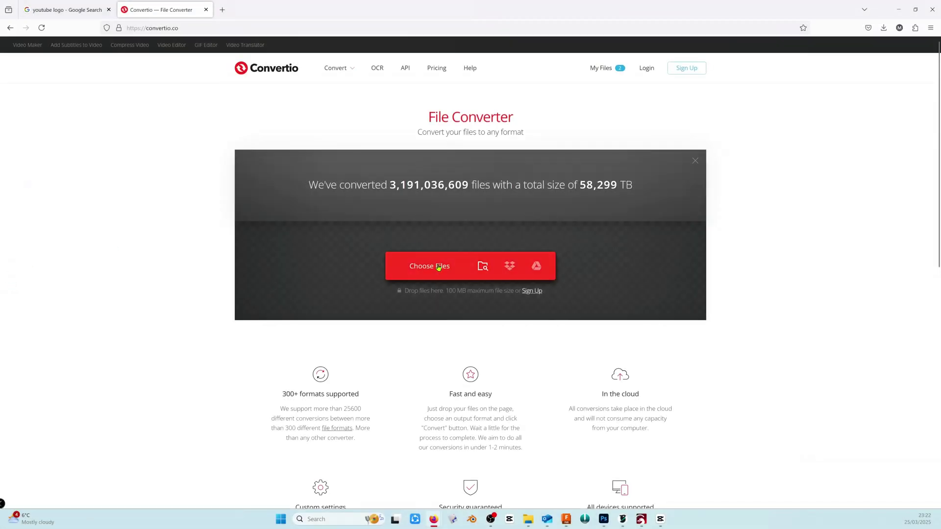
Upload the saved YouTube logo PNG to Convertio and convert it to Vector SVG.
left_click(439, 276)
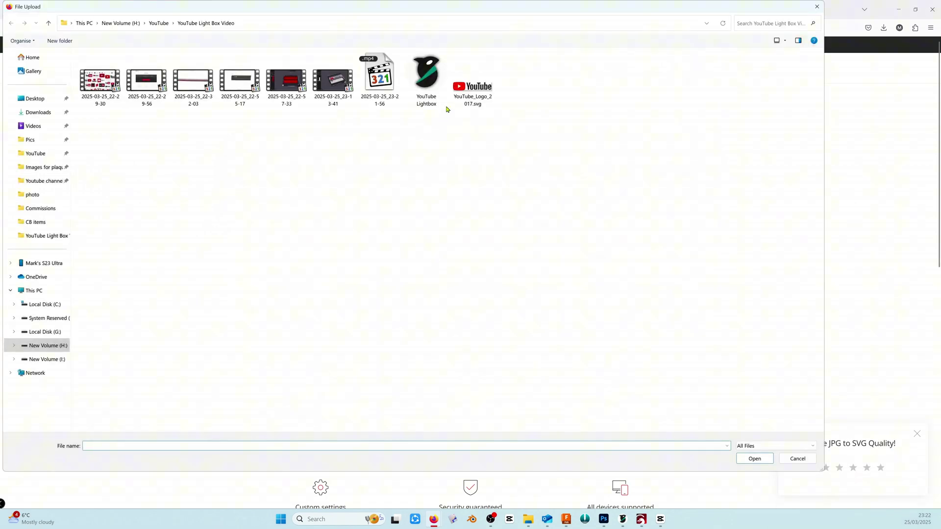
double_click(473, 84)
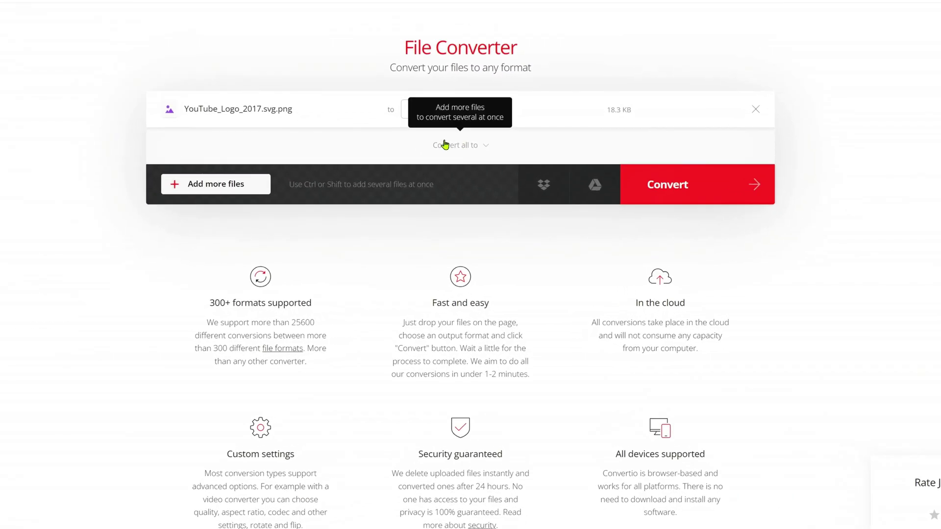
left_click(453, 164)
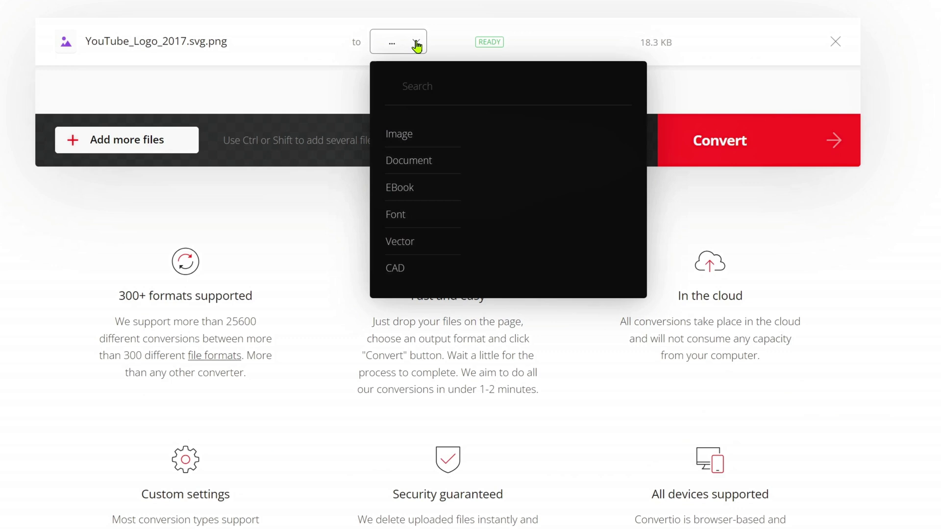
mouse_move(435, 242)
left_click(509, 130)
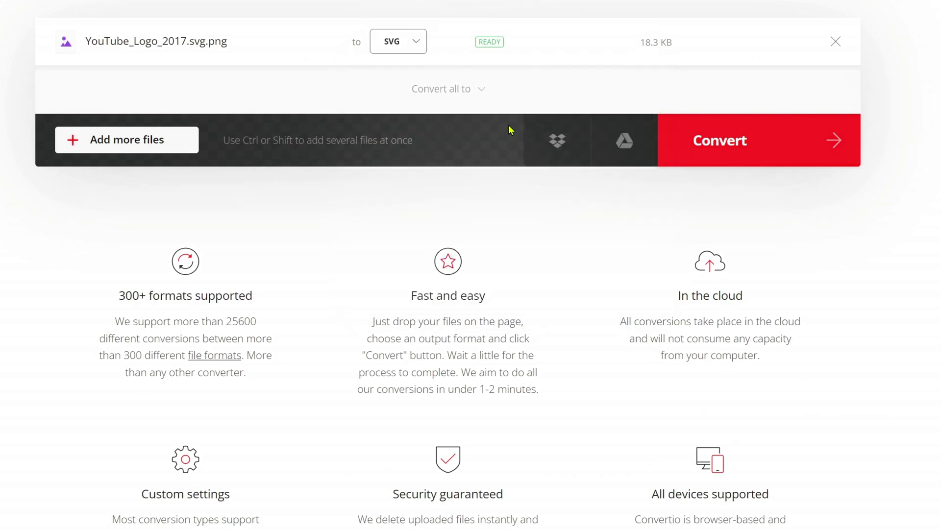
left_click(743, 146)
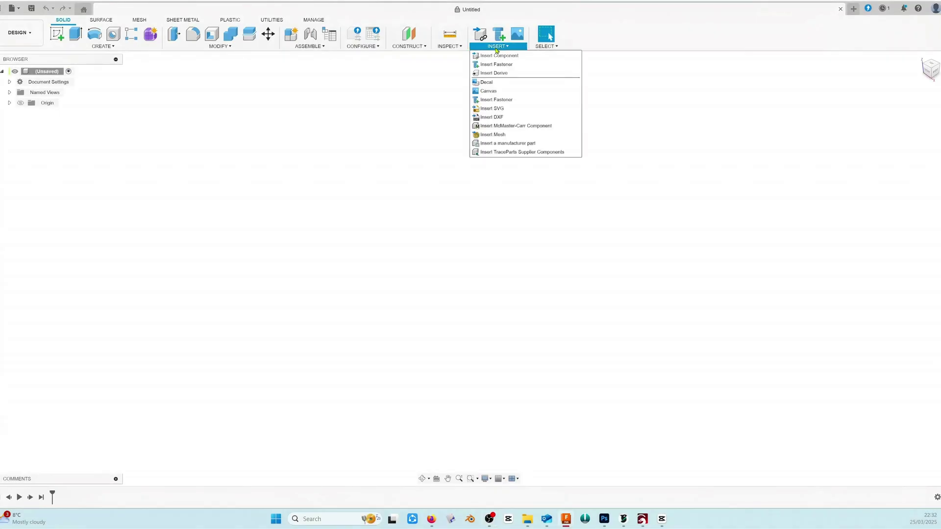
Insert YouTube_Logo_2017.svg from the YouTube Light Box Video folder onto the front plane, flipped vertically.
left_click(500, 109)
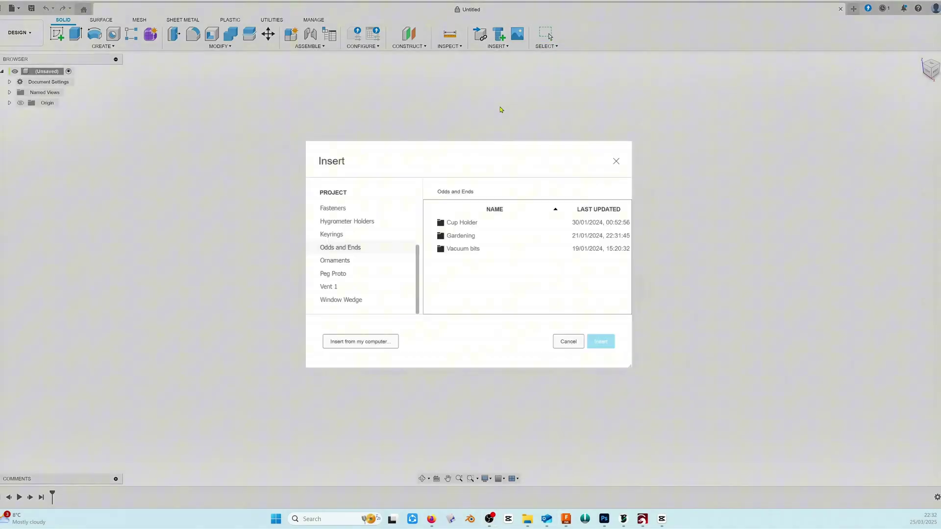
left_click(353, 341)
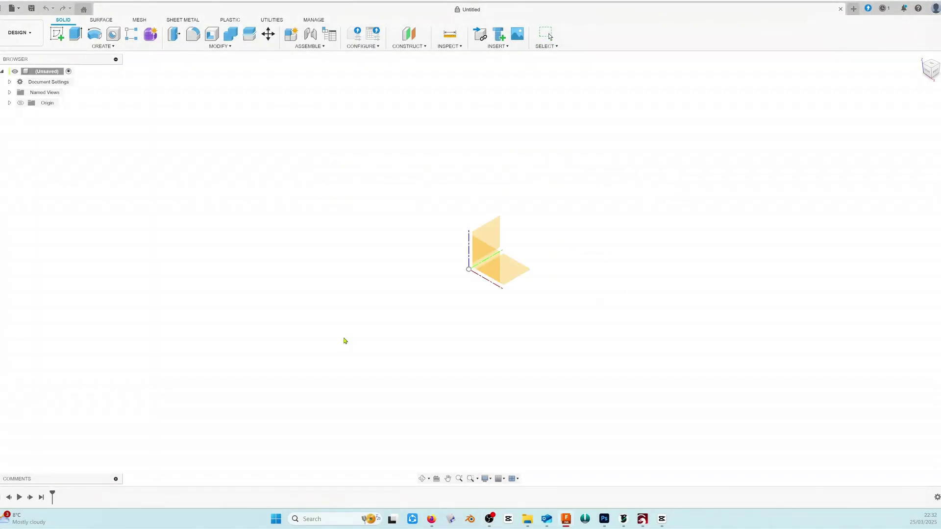
left_click(158, 26)
double_click(191, 179)
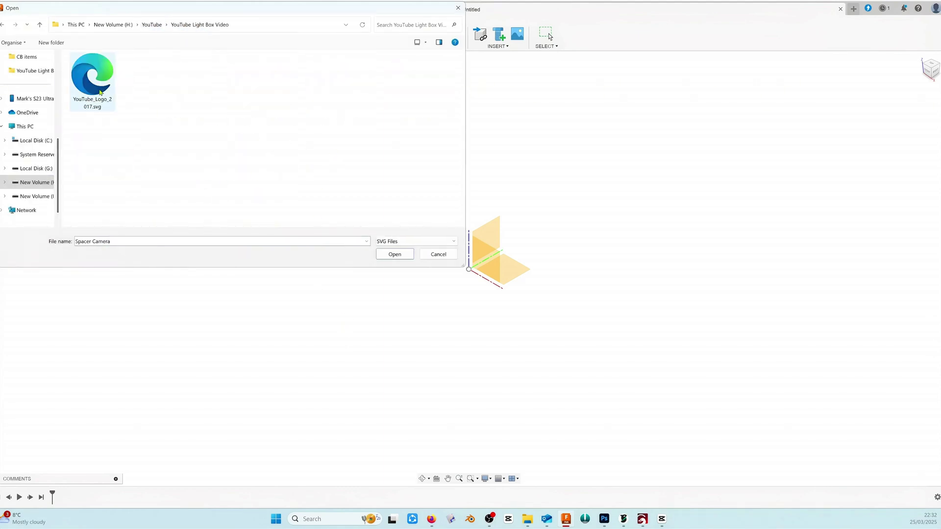
double_click(92, 76)
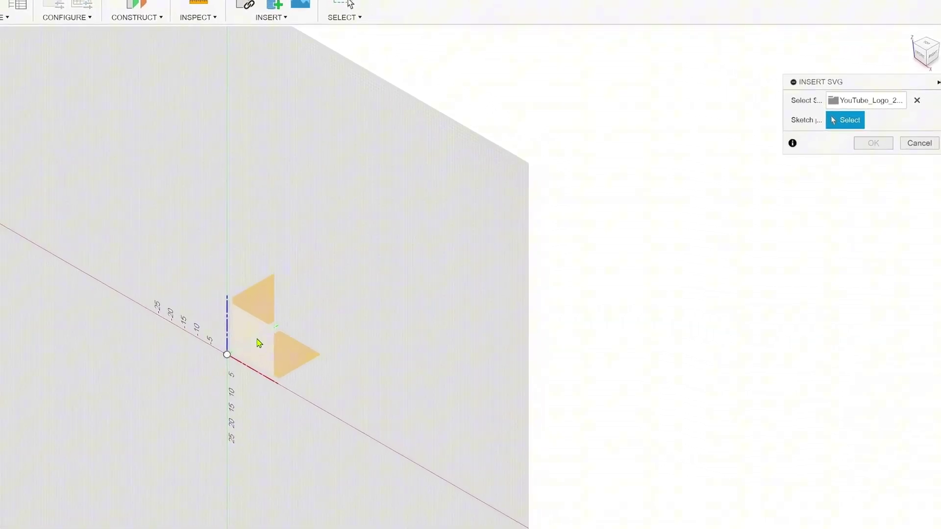
left_click(387, 305)
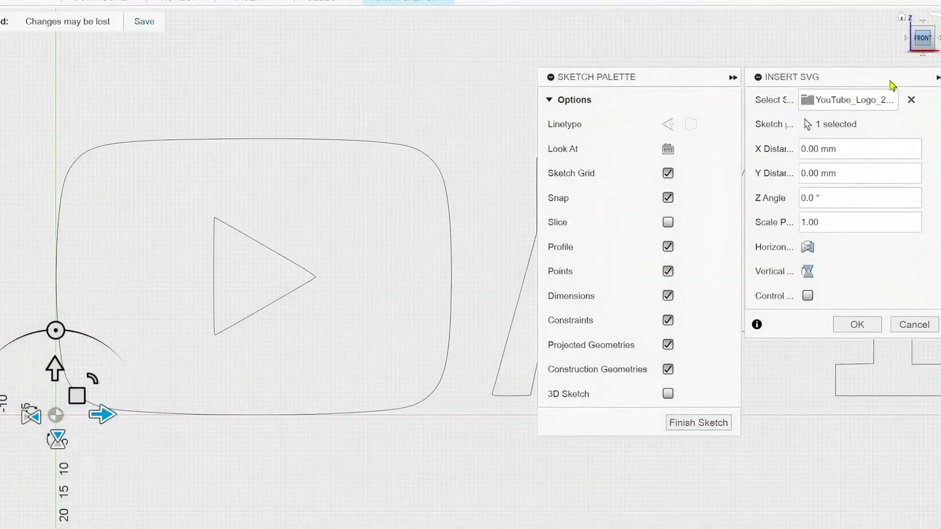
left_click(808, 273)
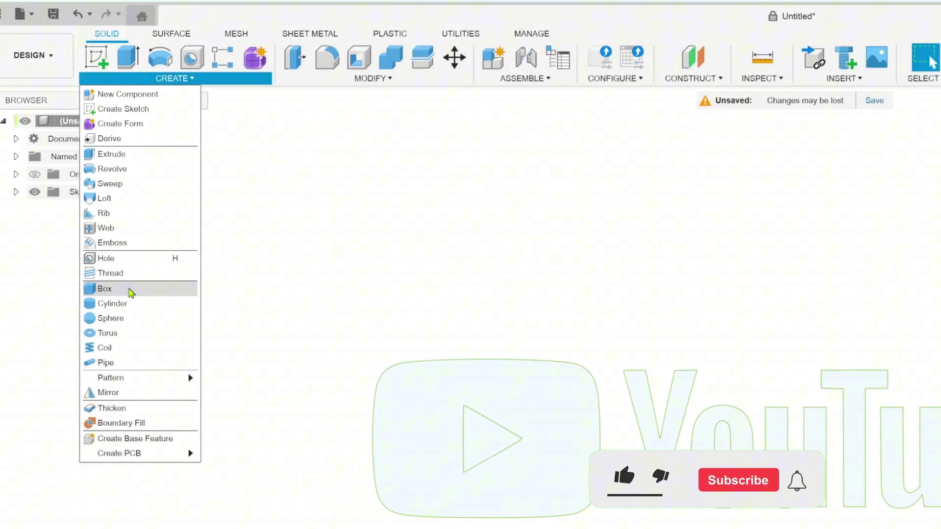
Draw a 306.40 × 88 mm box around the logo, 10 mm tall, and nudge it into place.
left_click(131, 289)
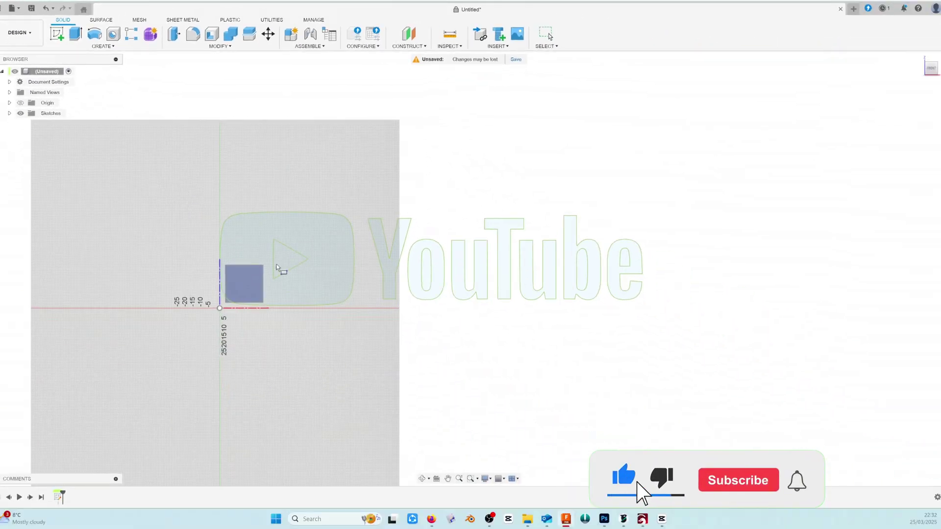
left_click(225, 293)
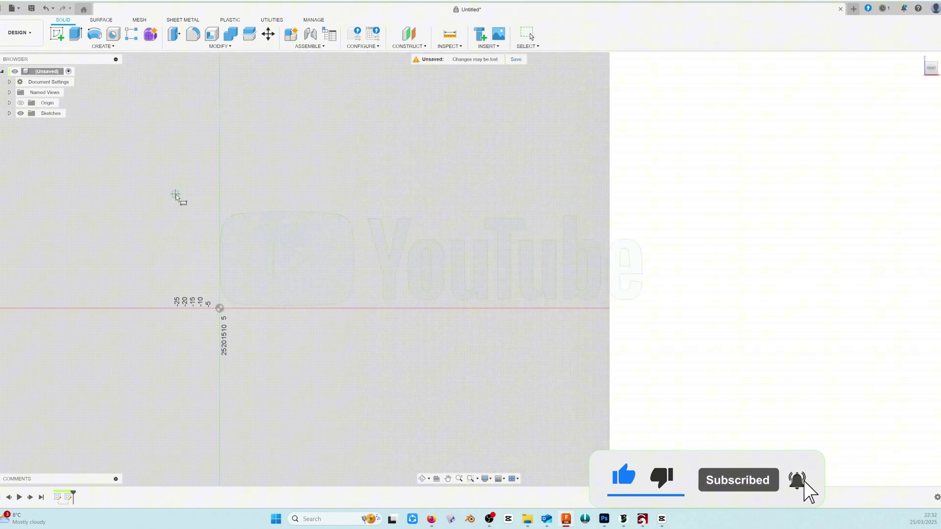
left_click(666, 340)
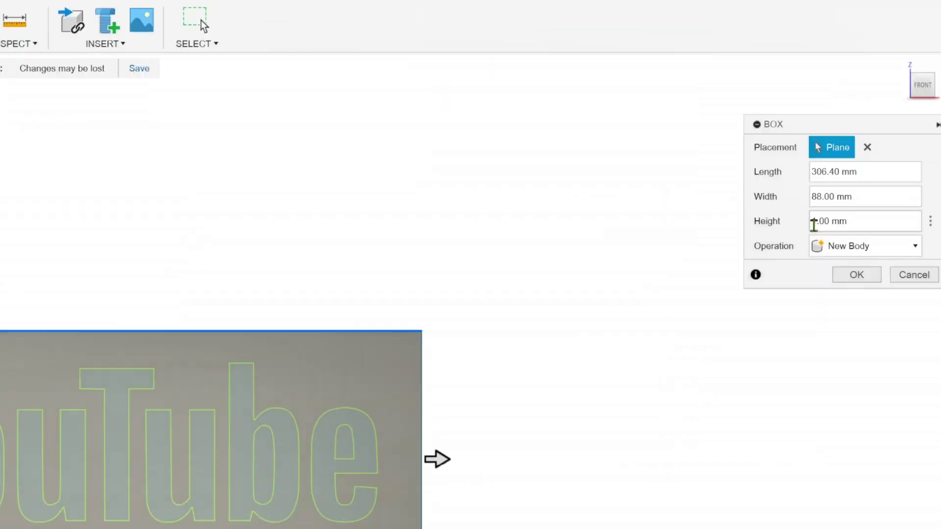
left_click_drag(815, 223, 794, 236)
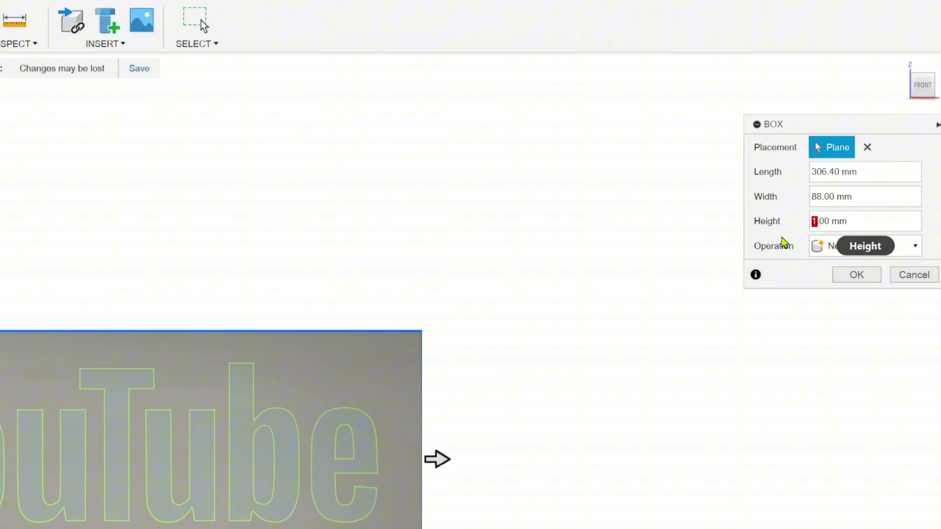
type("10")
left_click(858, 276)
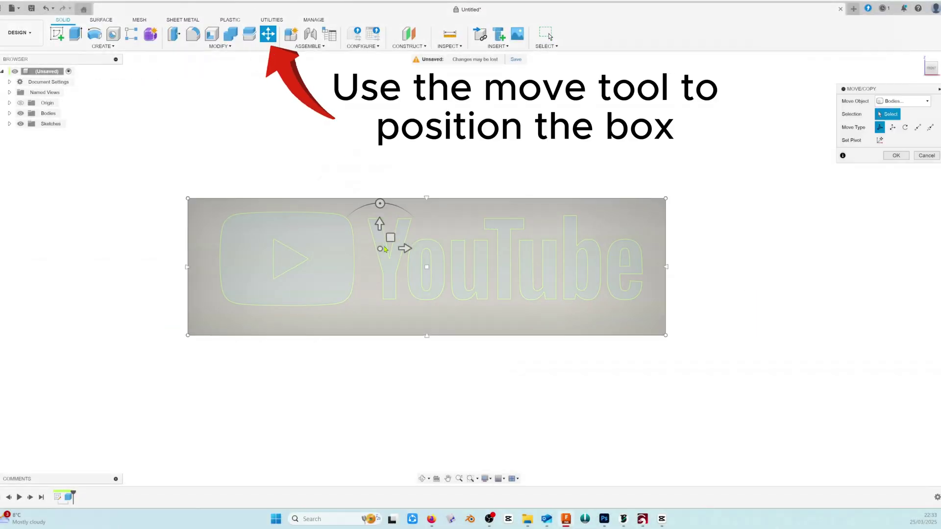
left_click(475, 213)
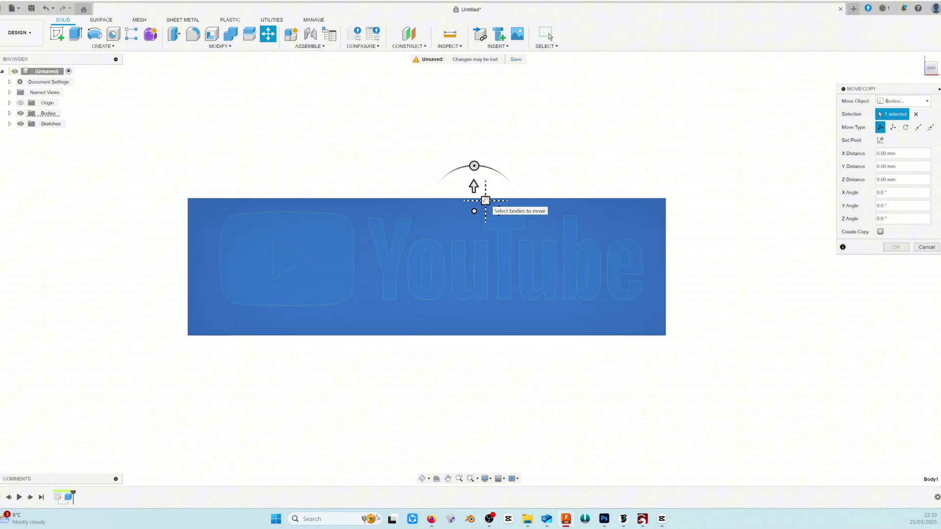
left_click_drag(511, 200, 515, 195)
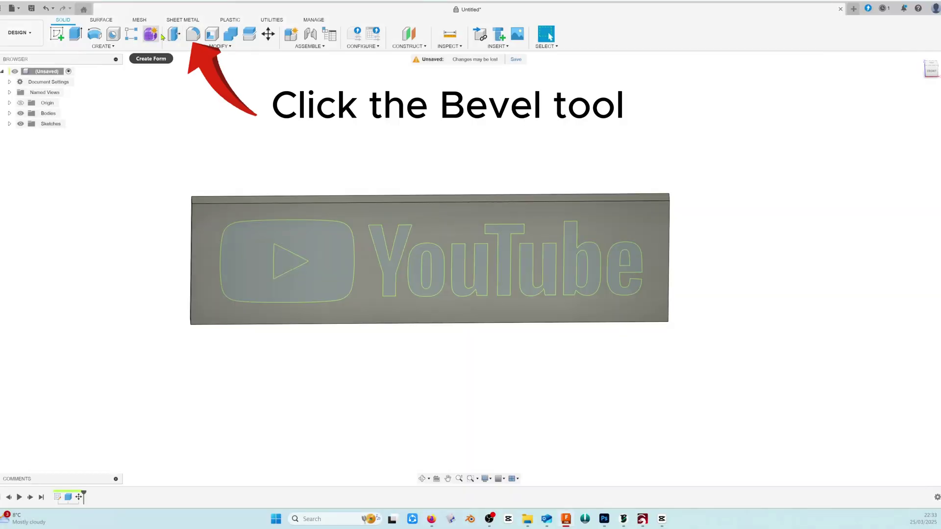
Start a fillet and select the box's top-left and left corner edges.
left_click(193, 34)
scroll(186, 194, "up", 5)
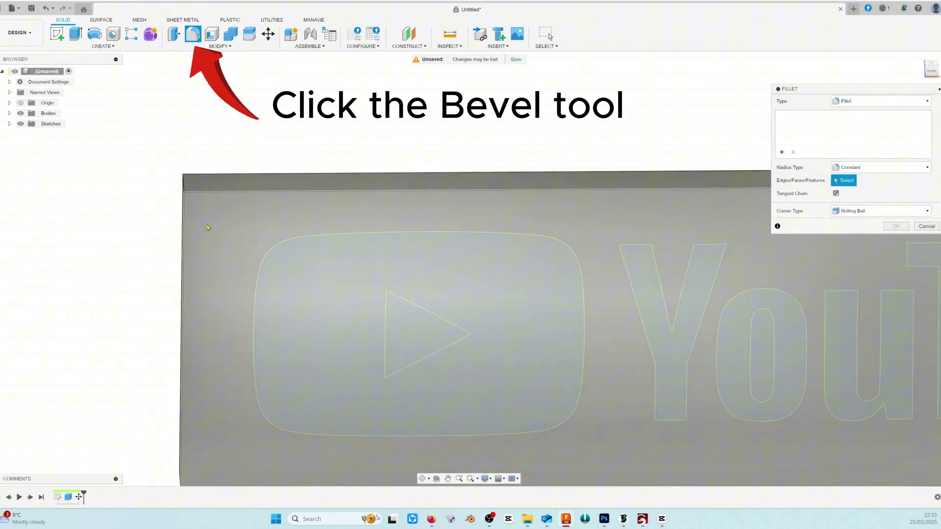
left_click(184, 187)
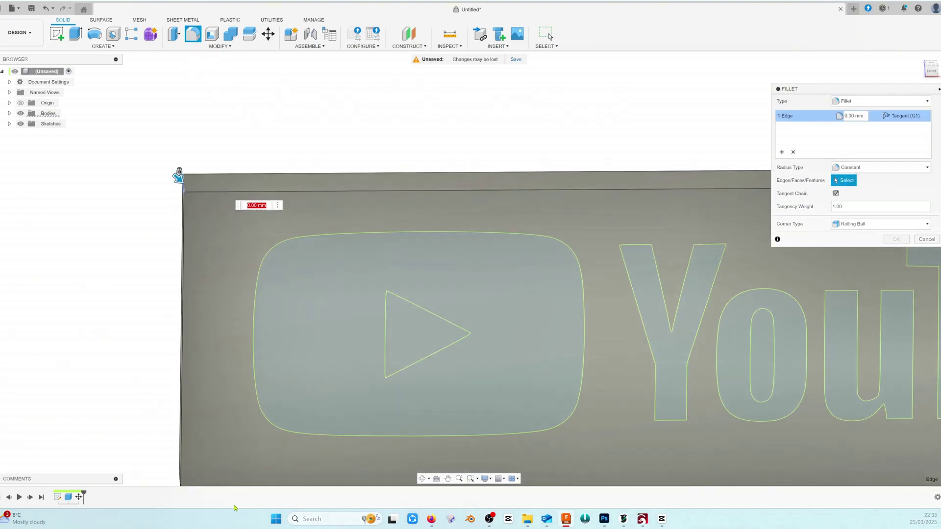
middle_click_drag(178, 177, 245, 53)
scroll(271, 353, "down", 3)
scroll(264, 334, "up", 10)
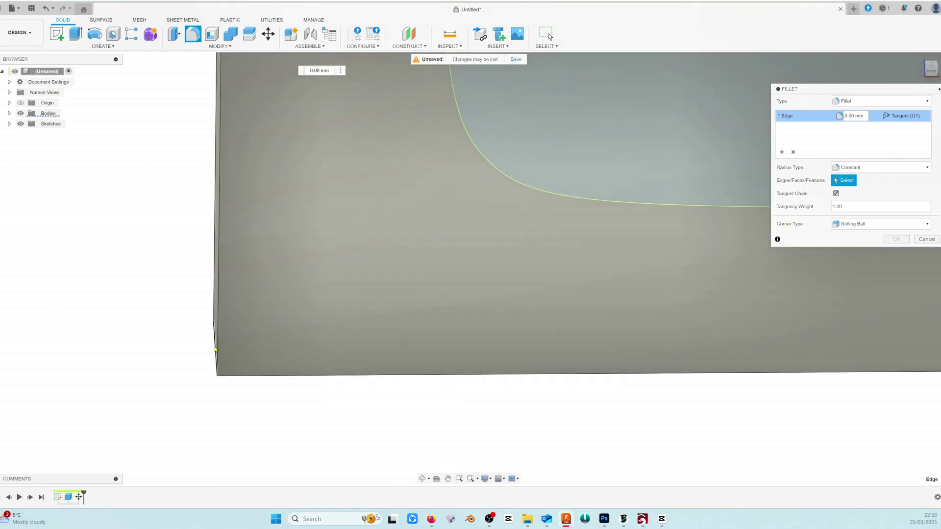
left_click(215, 350)
Add the right and last corner edges and set the fillet radius to 10 mm.
middle_click_drag(208, 349, 624, 353)
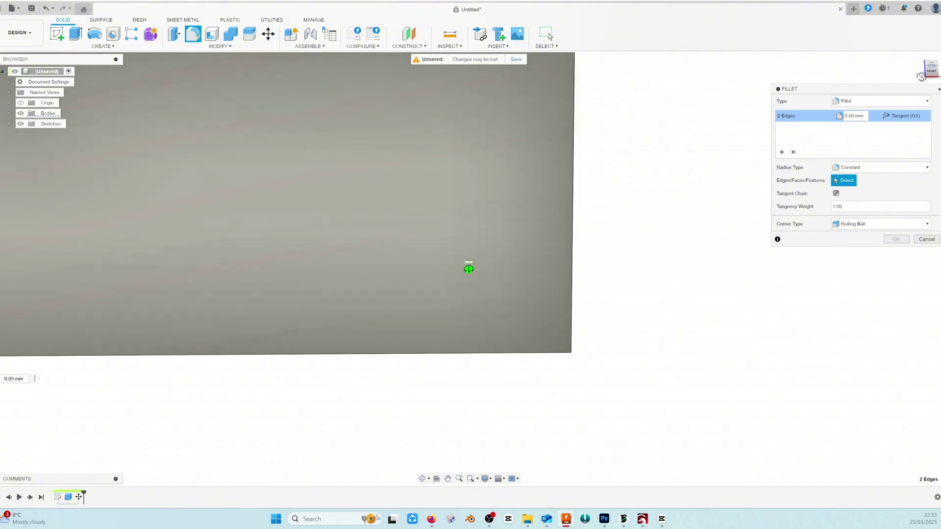
middle_click_drag(468, 268, 469, 268, "shift")
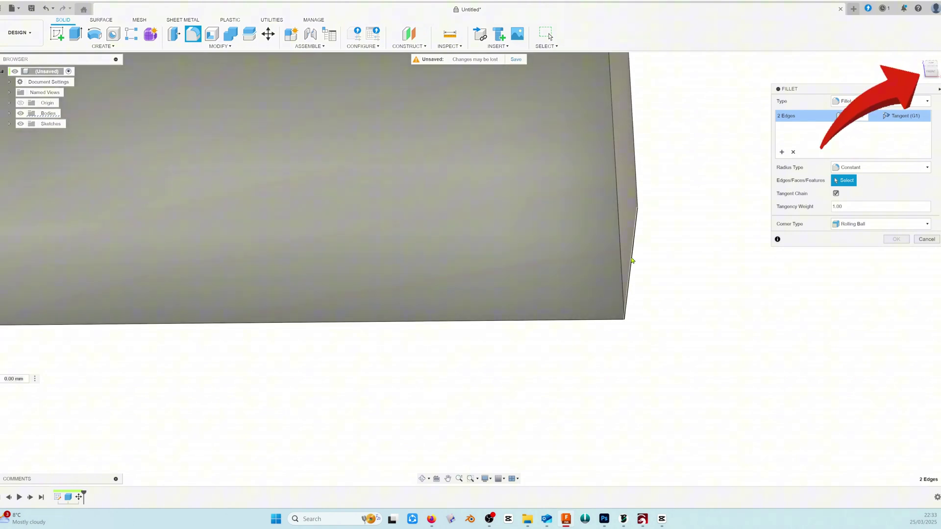
left_click(632, 260)
scroll(632, 261, "up", 5)
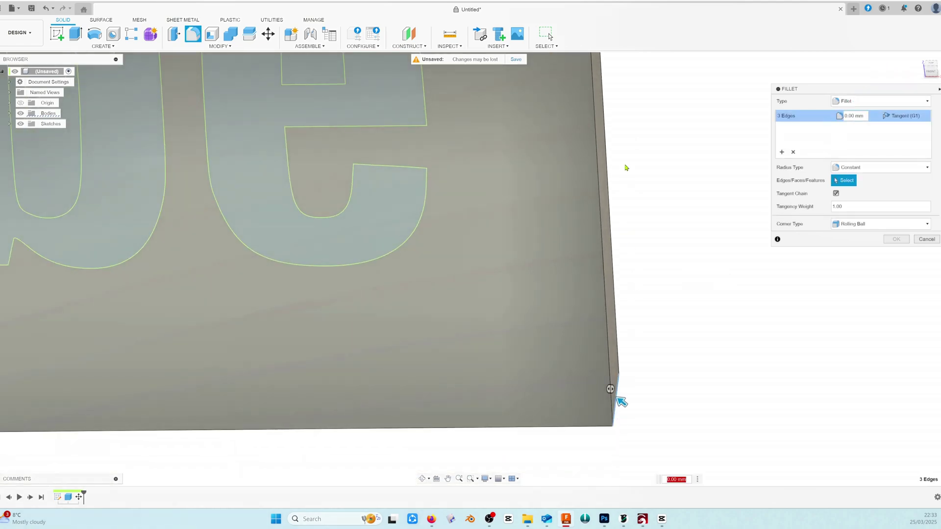
scroll(626, 168, "down", 4)
middle_click_drag(626, 107, 556, 194, "shift")
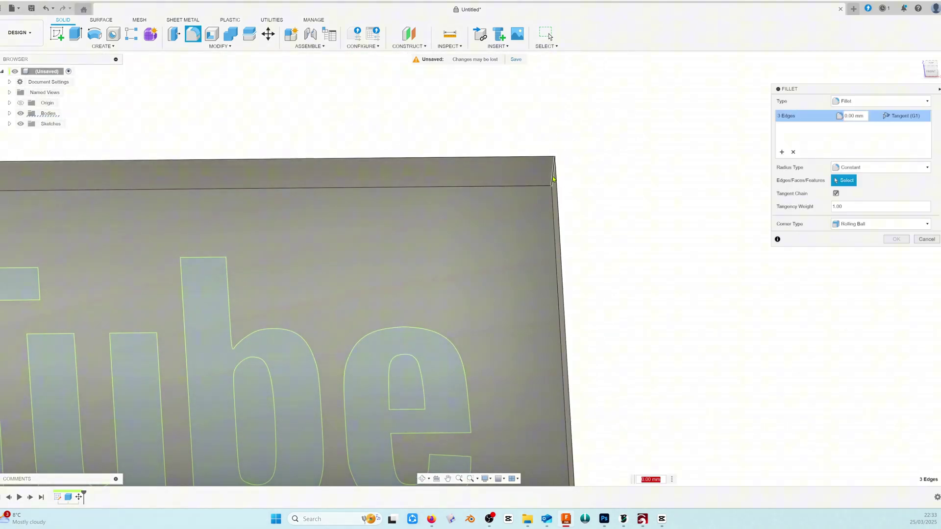
left_click(553, 180)
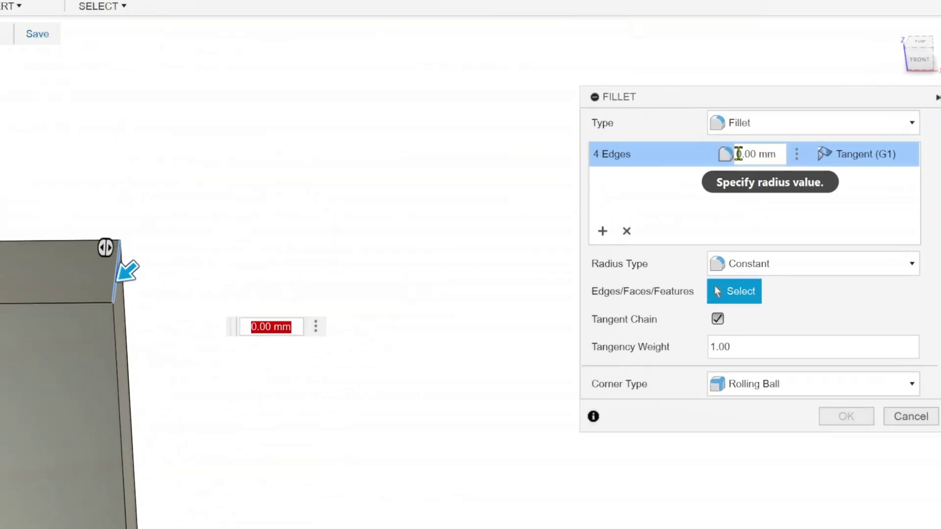
left_click(739, 155)
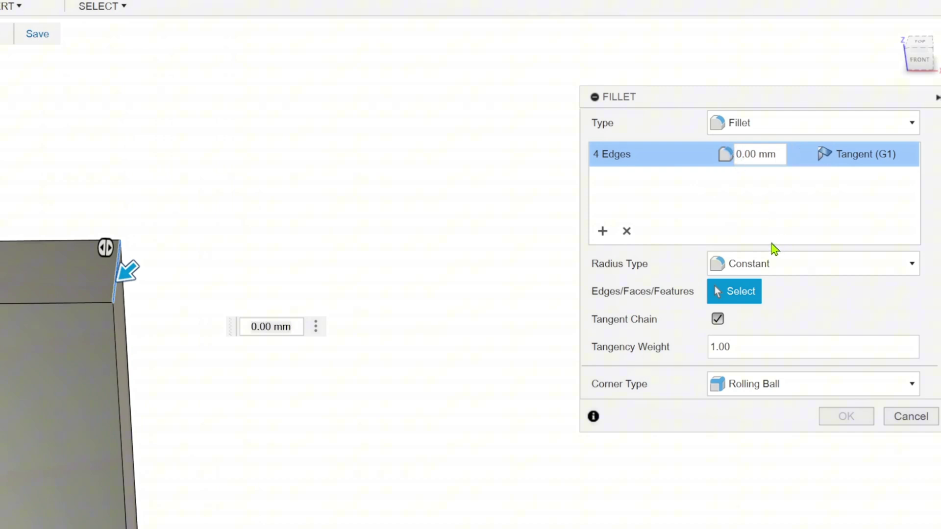
type("1")
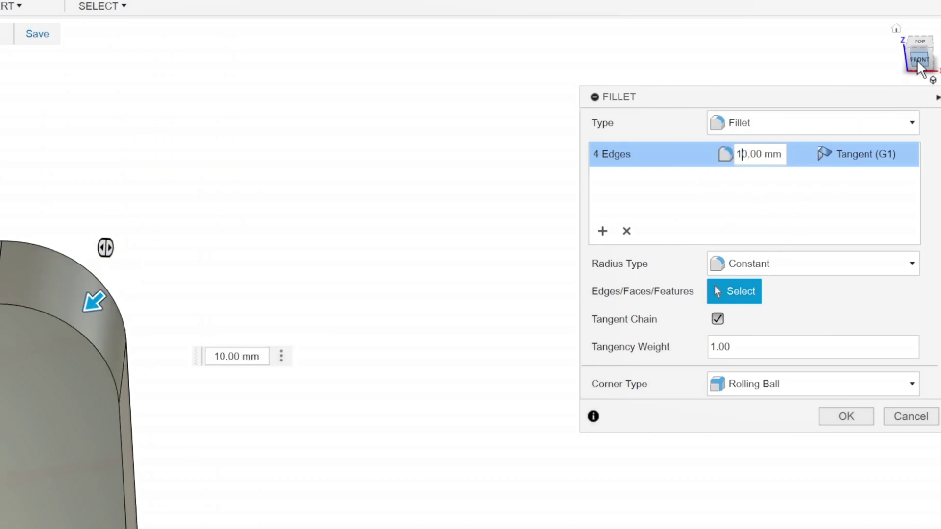
left_click(919, 63)
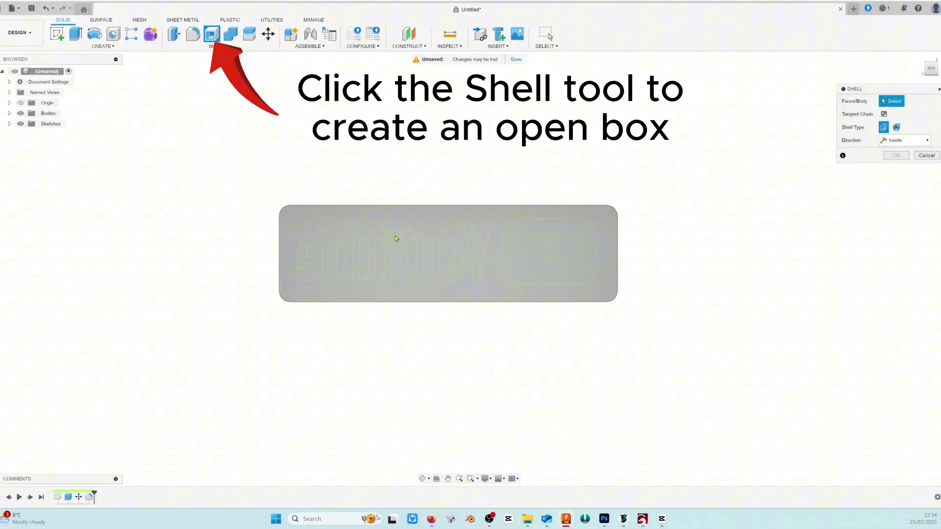
Shell the box with its top face removed and a 2 mm inside thickness.
left_click(407, 225)
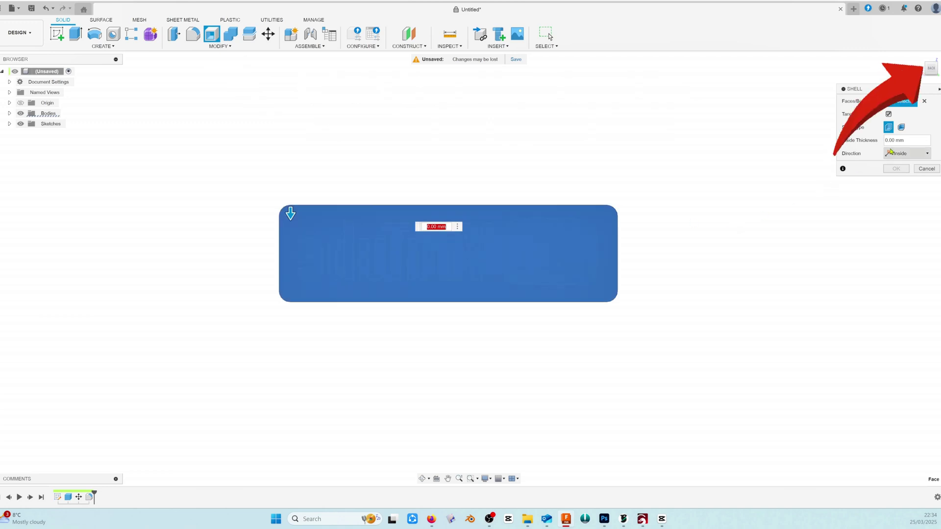
left_click(889, 140)
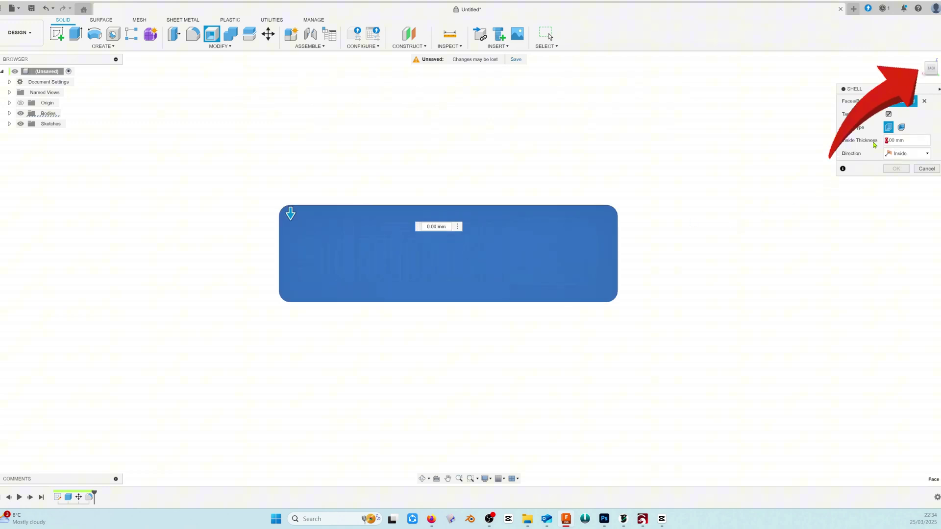
type("2")
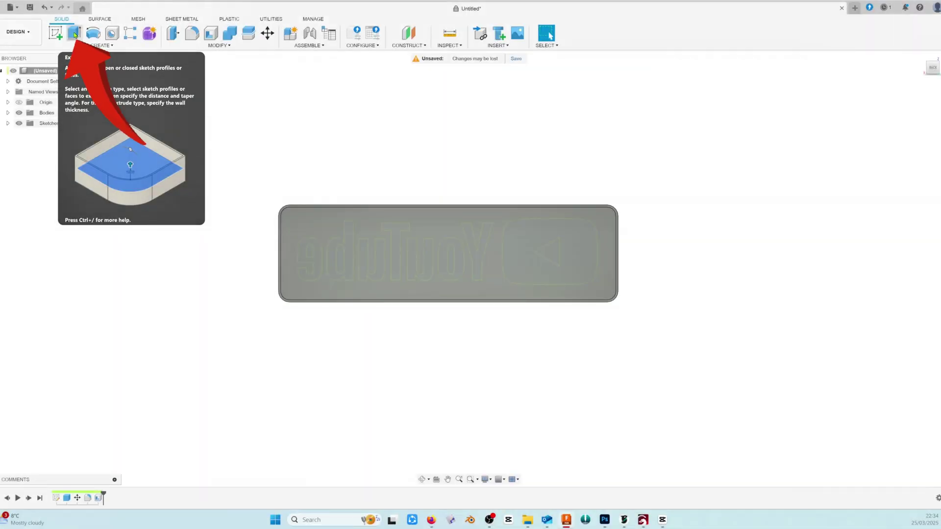
Extrude the box outline profile 2 mm as a new component.
left_click(73, 33)
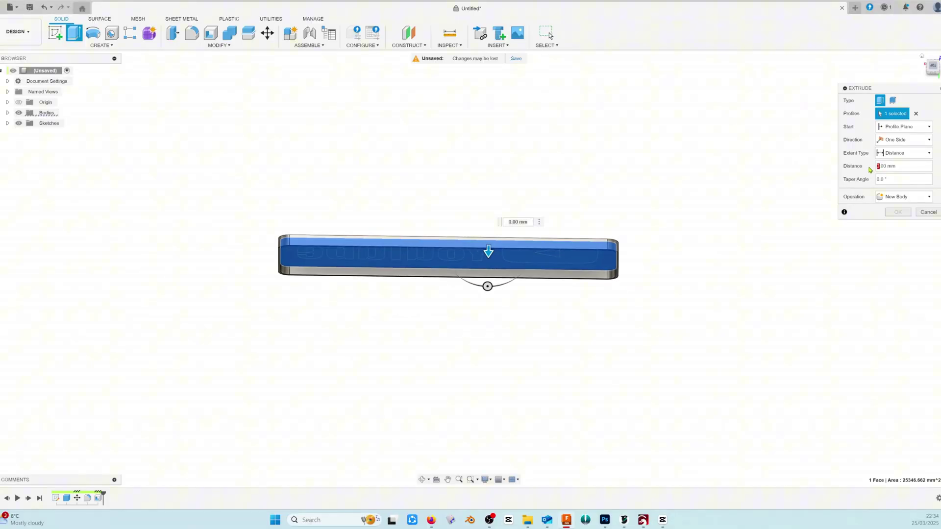
type("2")
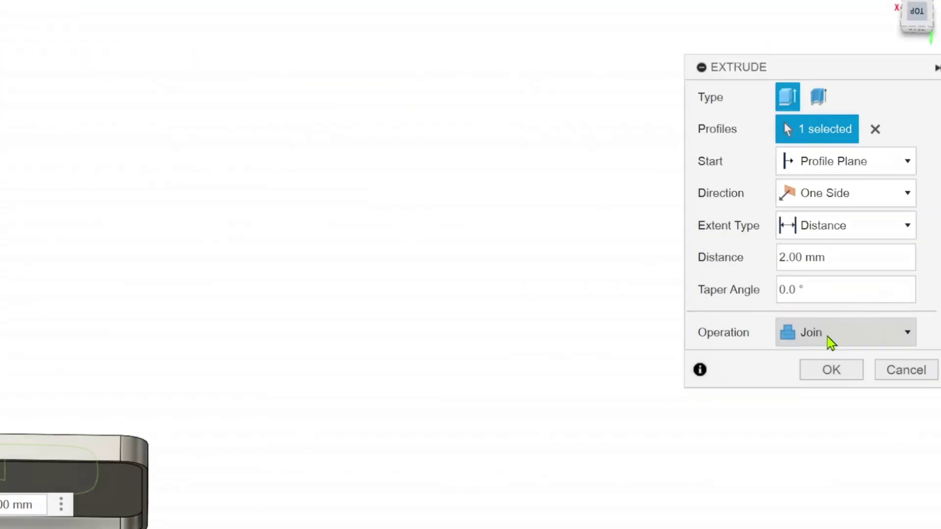
left_click(831, 343)
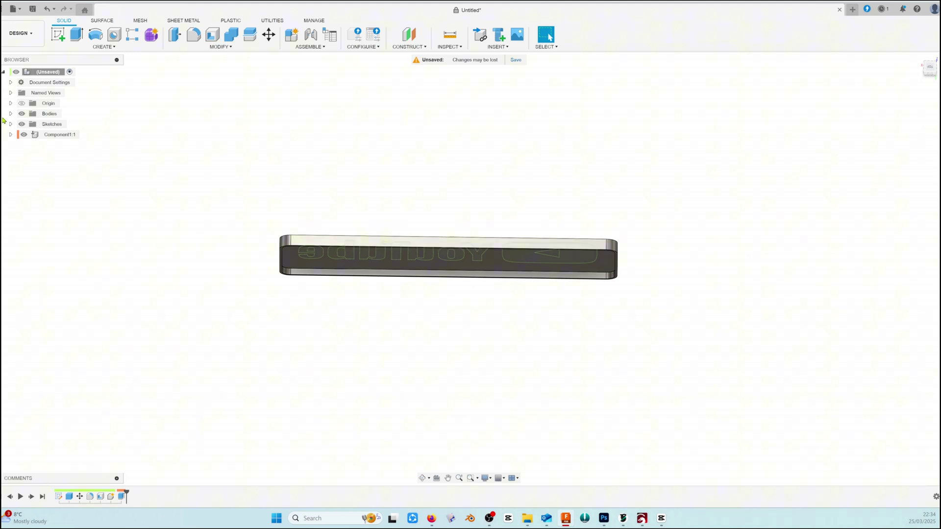
Select Component1 in the browser and begin renaming it.
left_click(26, 135)
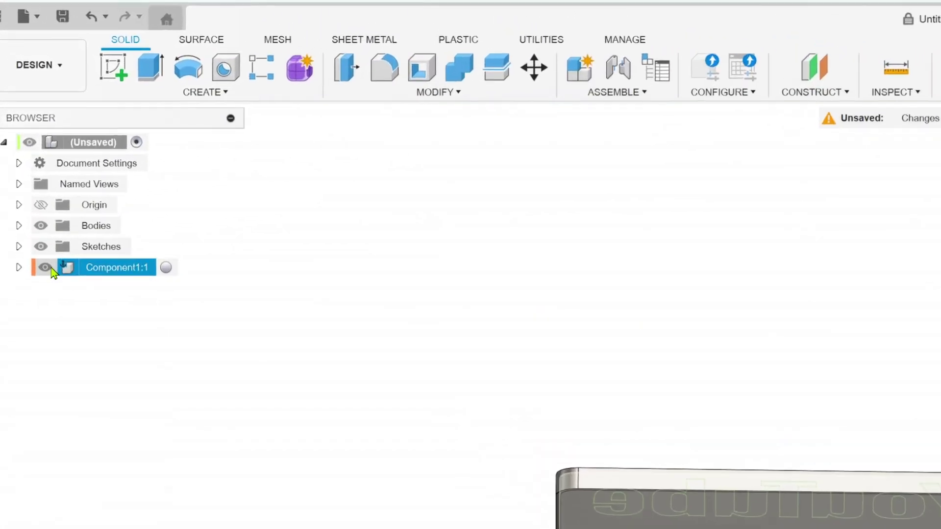
left_click(103, 269)
double_click(112, 269)
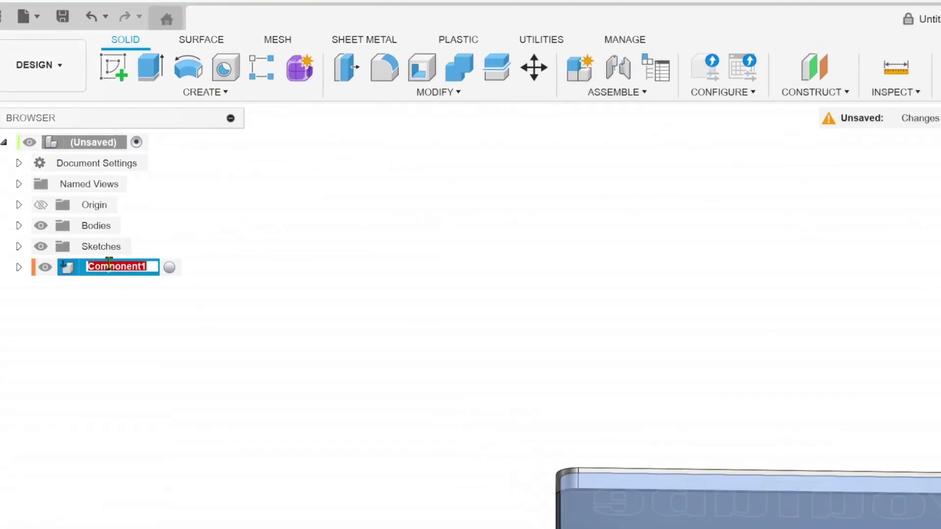
Rename Component1 to 'Rear Cover' and move its body 9 mm down along Z.
type("Rear Cover")
key("Return")
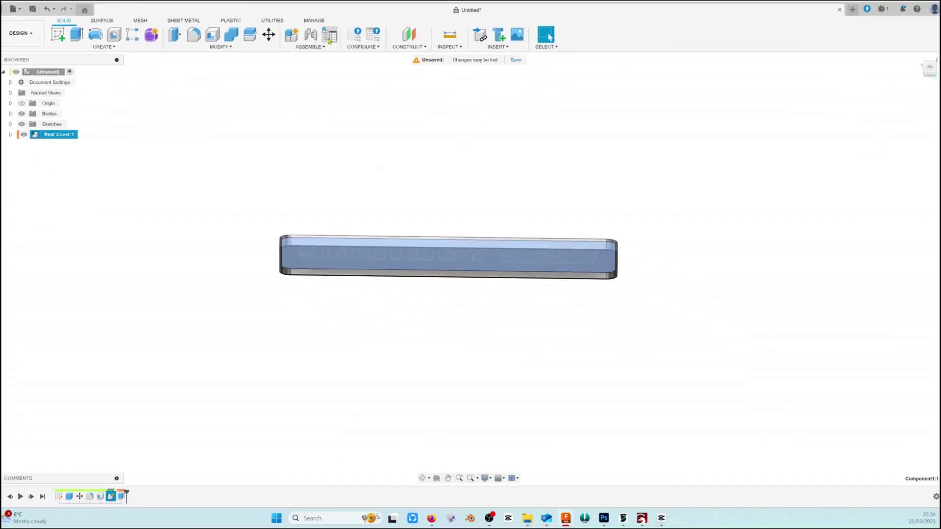
left_click(268, 34)
scroll(428, 257, "up", 5)
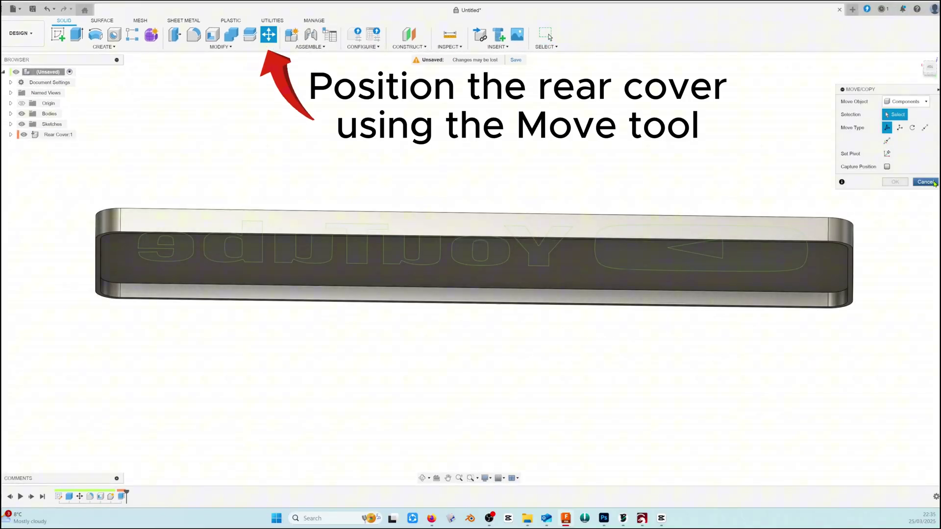
left_click(907, 102)
left_click(904, 122)
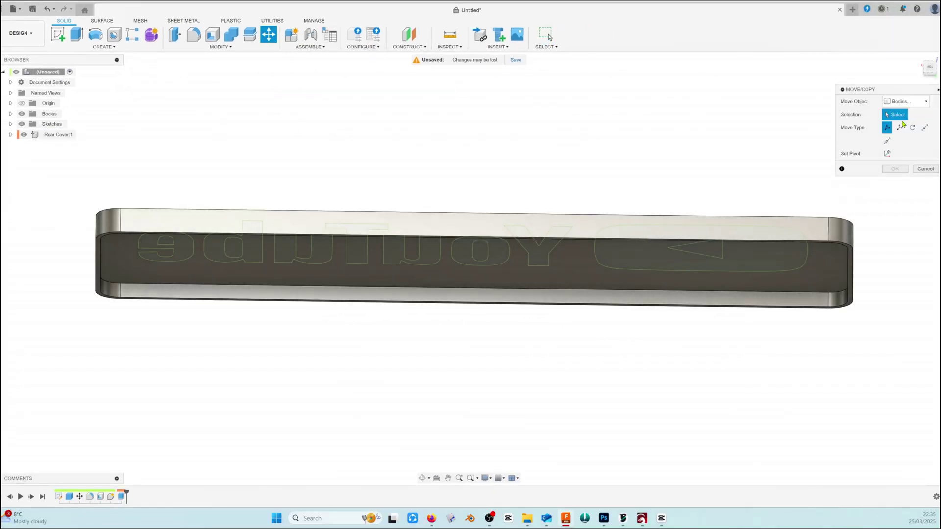
left_click(440, 267)
left_click(330, 253)
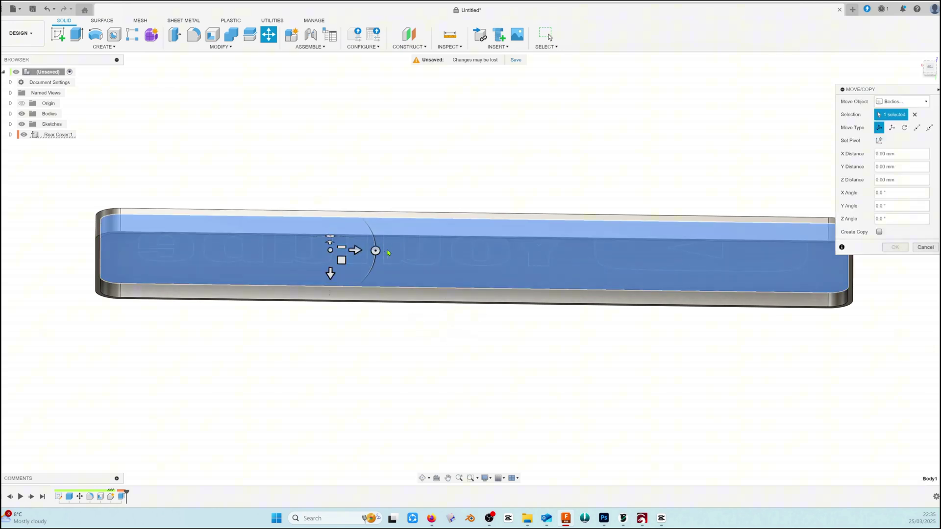
mouse_move(329, 278)
left_mouse_down()
mouse_move(330, 302)
mouse_move(333, 289)
left_mouse_up()
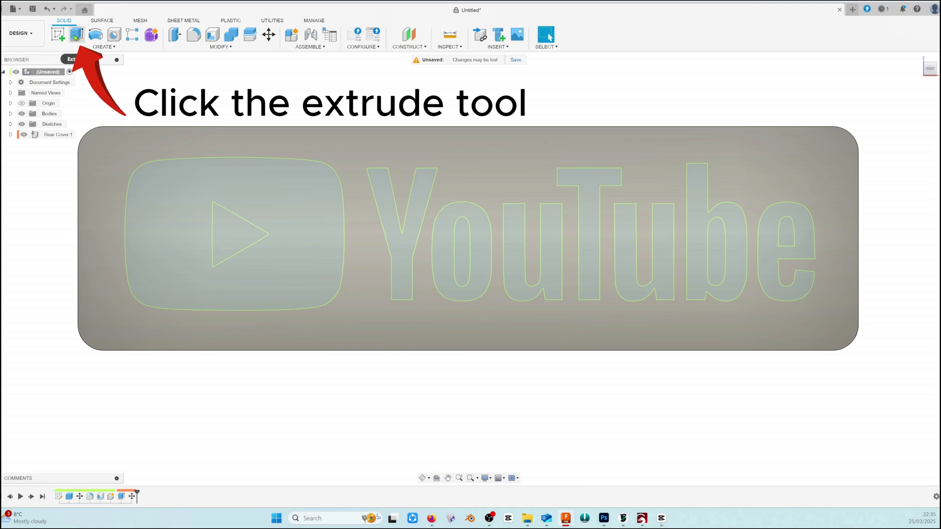
Extrude-cut the rounded logo shape and the seven 'YouTube' letters 3 mm into the plate.
left_click(75, 35)
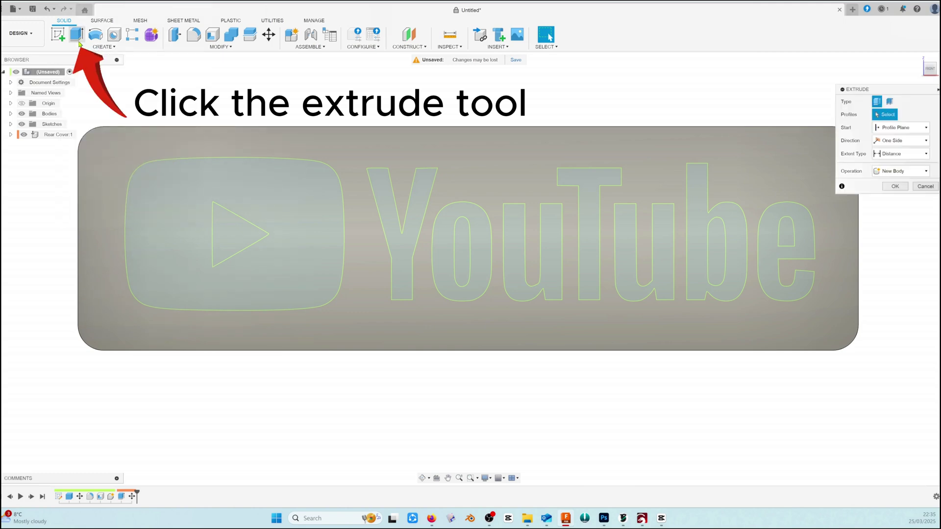
left_click(261, 208)
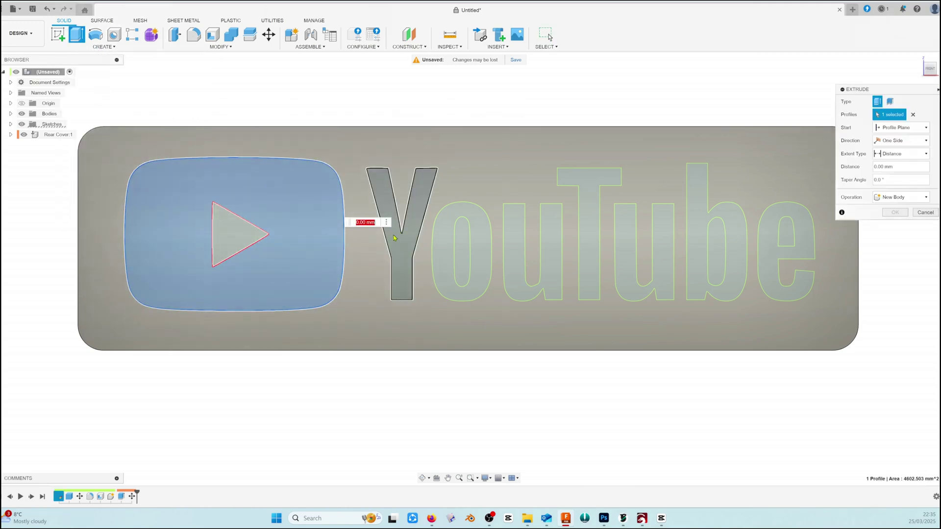
left_click(406, 245)
left_click(478, 231)
left_click(519, 214)
left_click(589, 235)
left_click(627, 232)
left_click(694, 204)
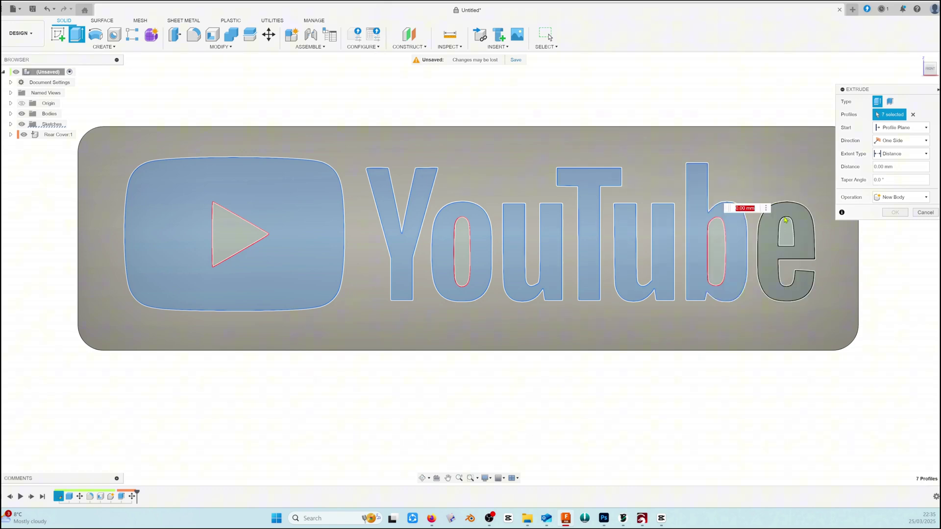
left_click(778, 219)
left_click(931, 69)
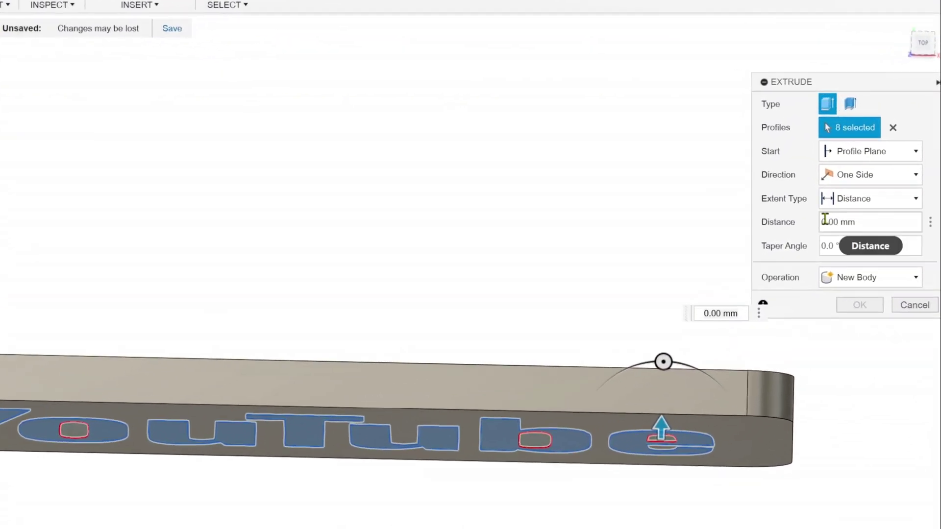
left_click(824, 223)
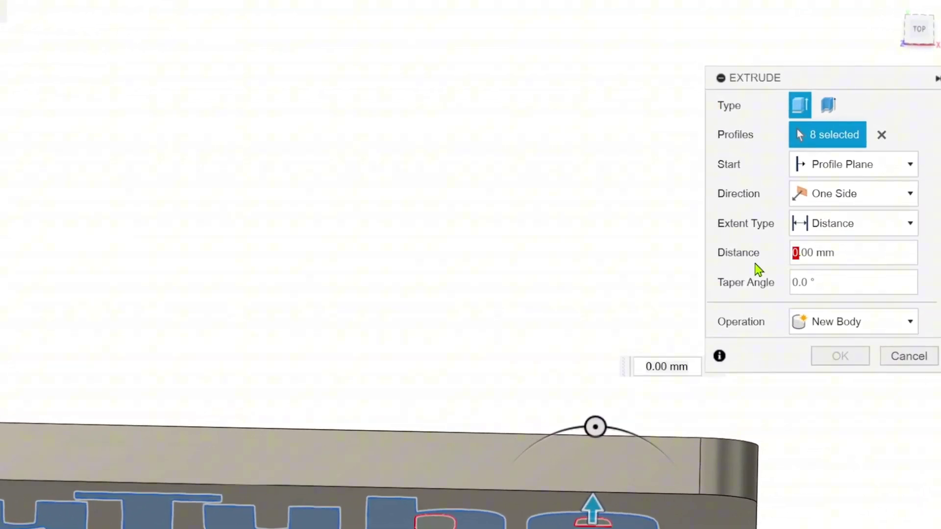
type("3")
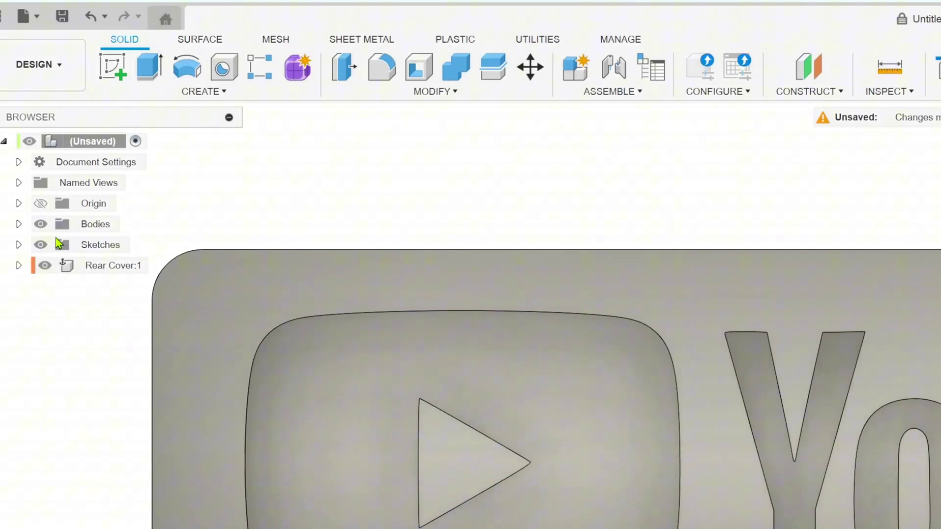
From Sketch1, extrude the rounded logo shape 2 mm as new component Component2.
left_click(19, 244)
left_click(78, 265)
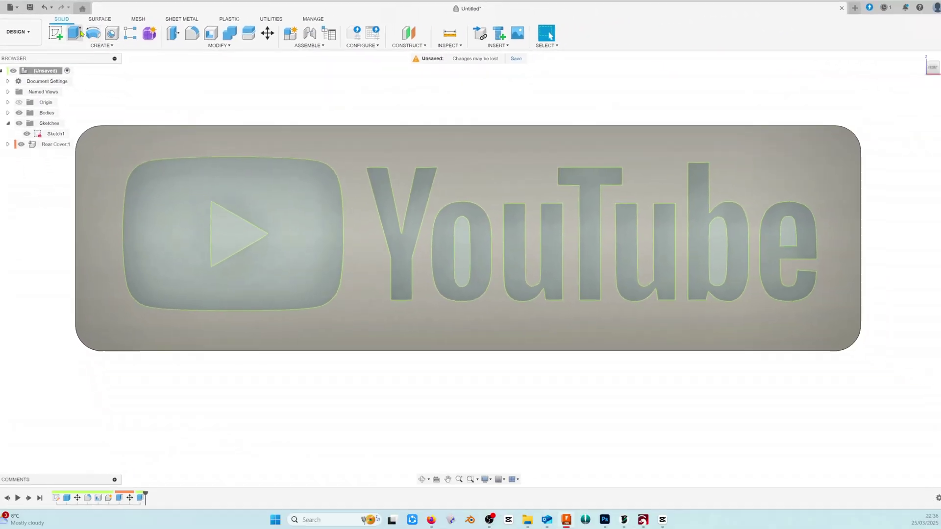
key("e")
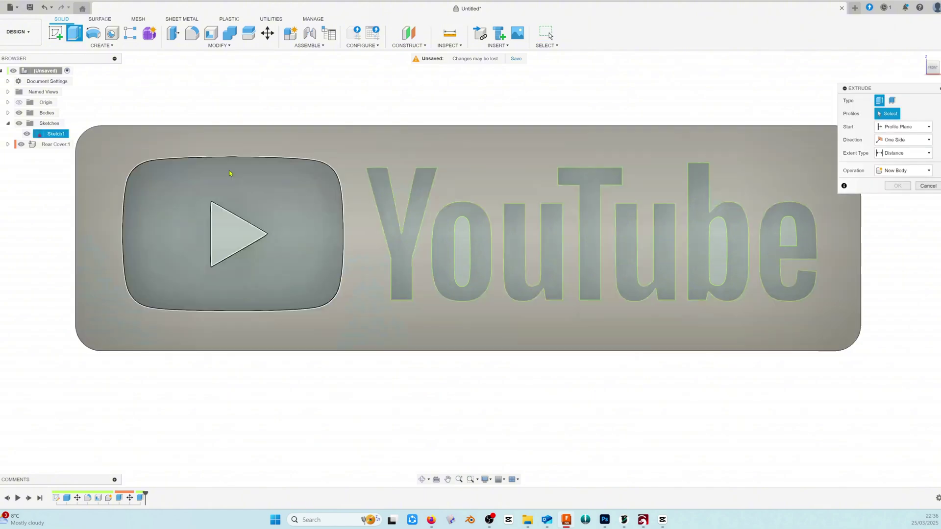
left_click(270, 194)
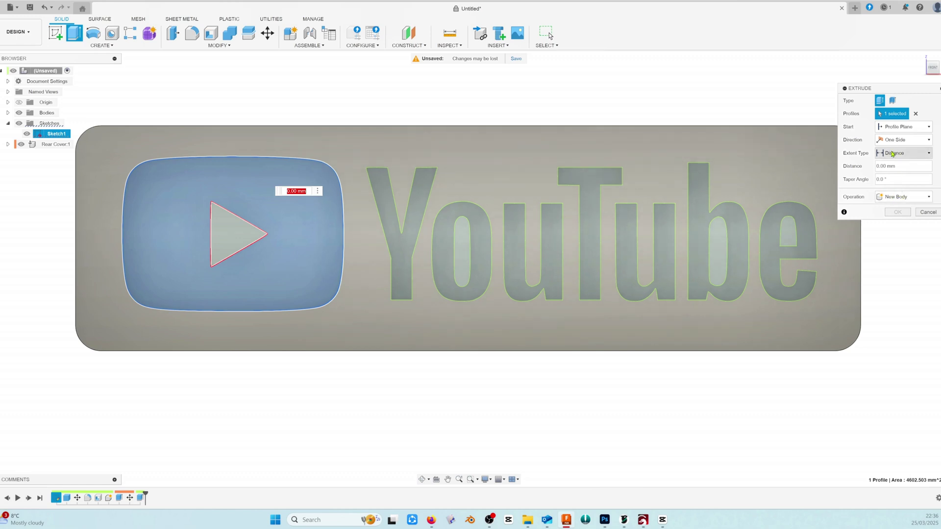
left_click(878, 166)
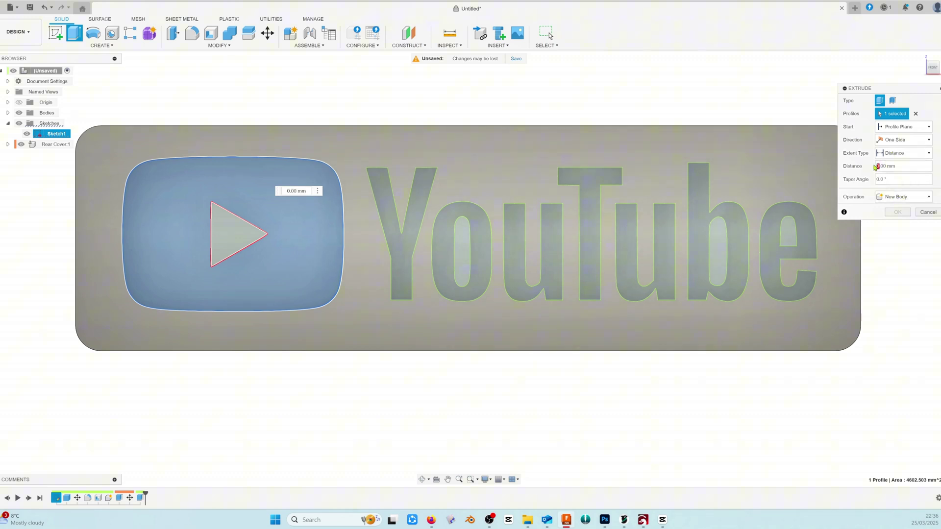
middle_click_drag(469, 269, 473, 296, "shift")
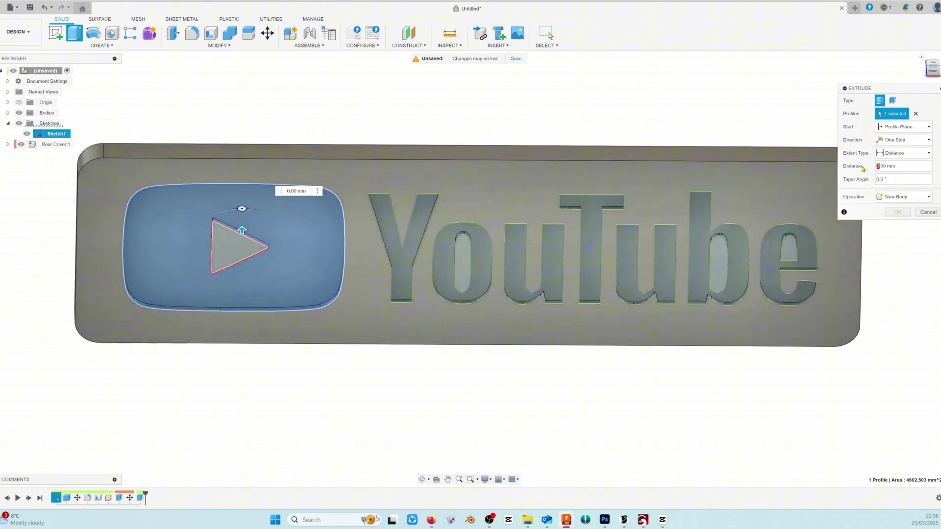
type("2")
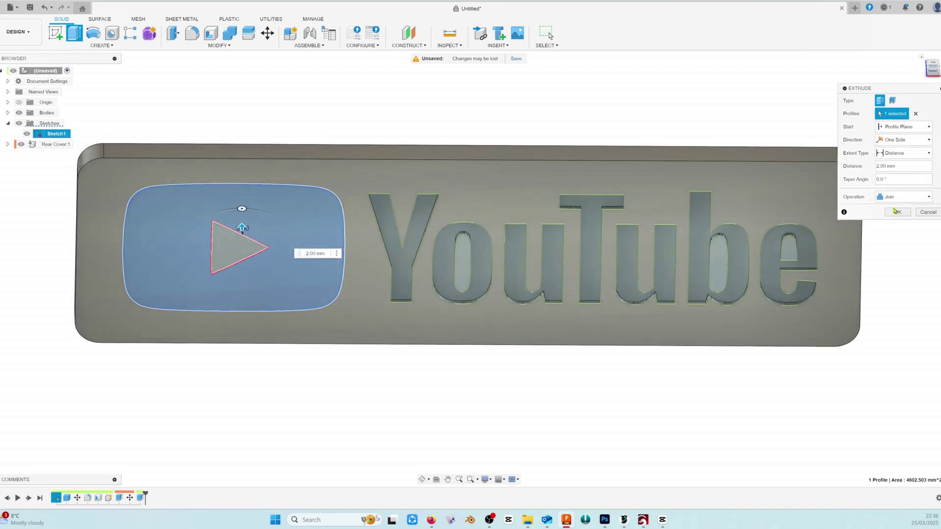
left_click(894, 196)
left_click(899, 244)
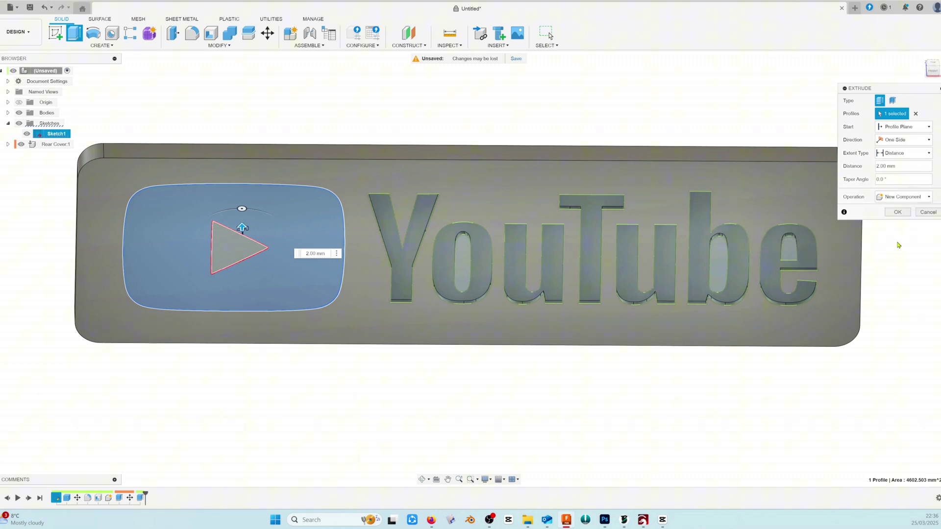
left_click(897, 212)
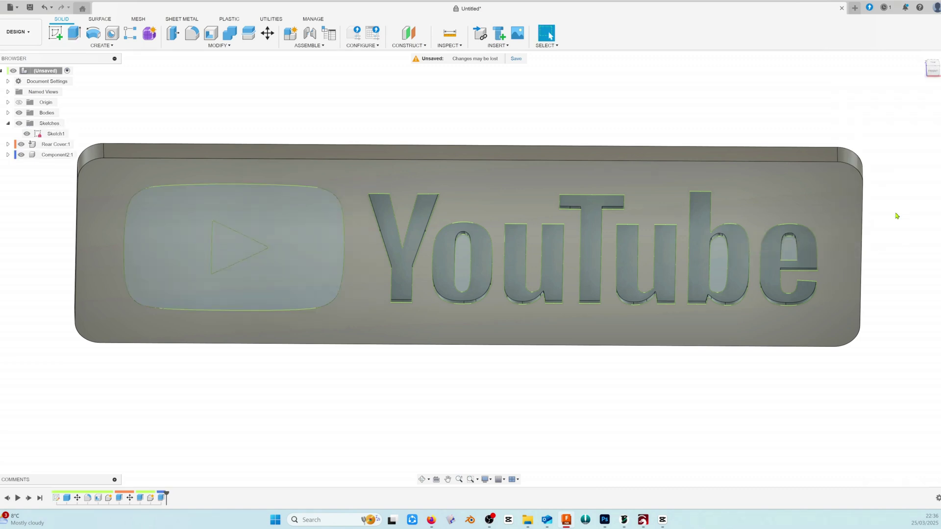
Start an extrusion and select the seven YouTube letter profiles: Y, o, u, T, u, b, e.
left_click(75, 34)
left_click(401, 272)
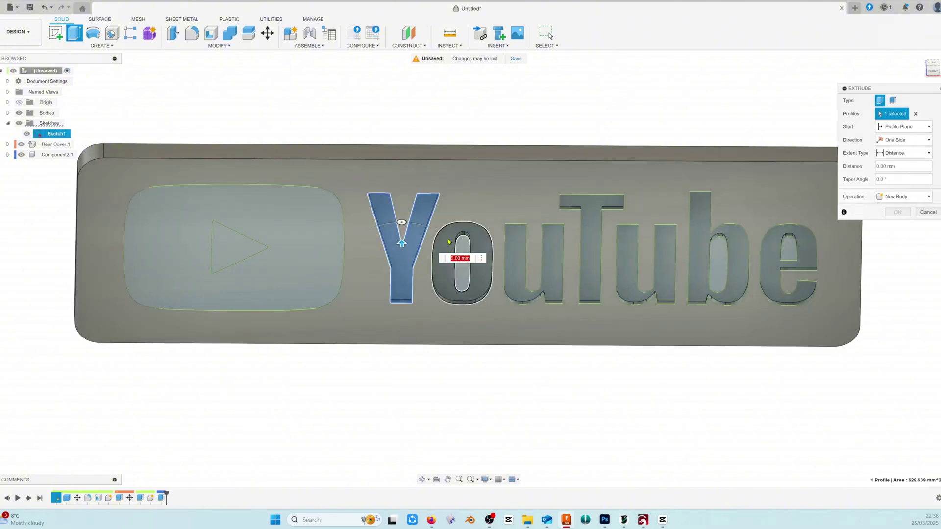
left_click(483, 258)
left_click(559, 252)
left_click(594, 227)
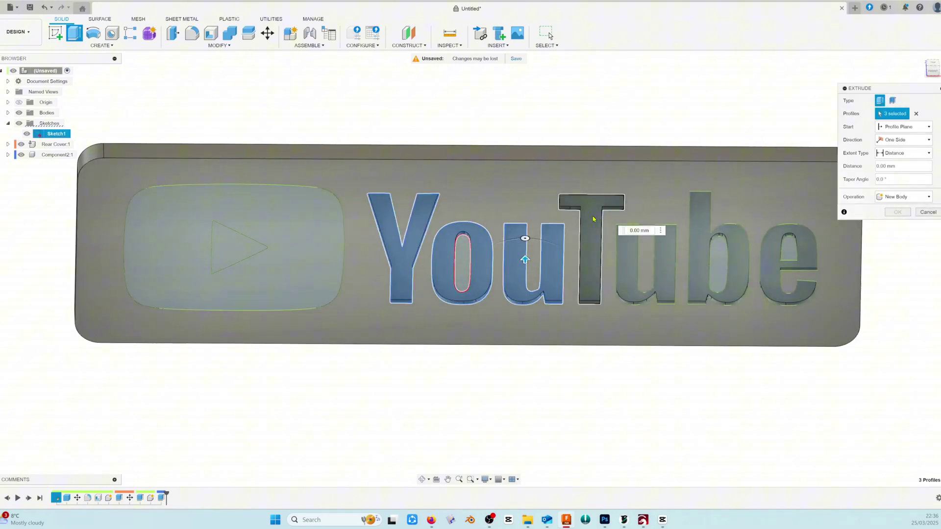
left_click(630, 243)
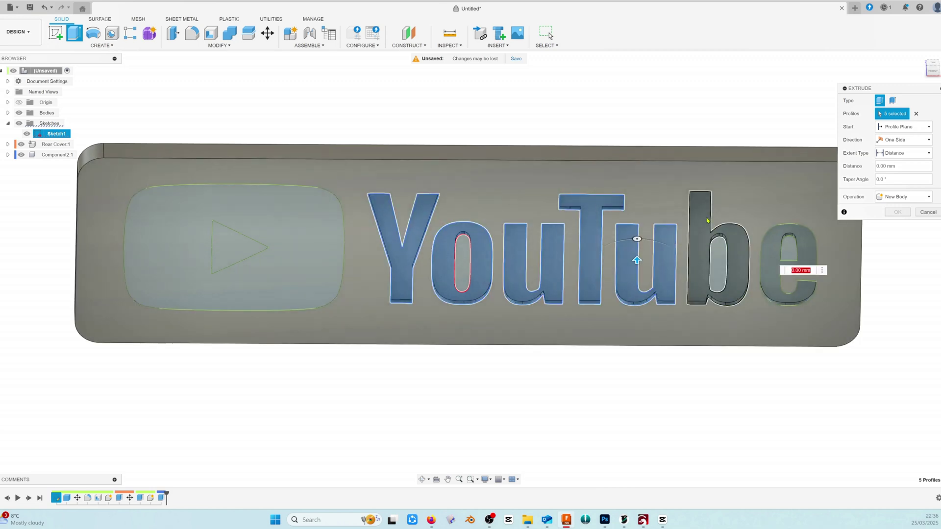
left_click(716, 226)
left_click(775, 275)
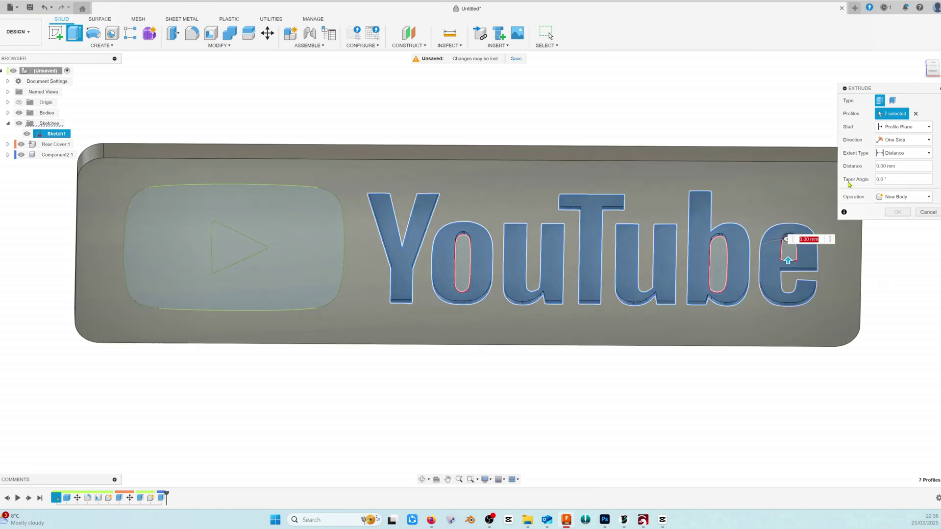
Extrude the selected letters 2 mm as a New Component.
left_click(878, 166)
type("2")
key("Return")
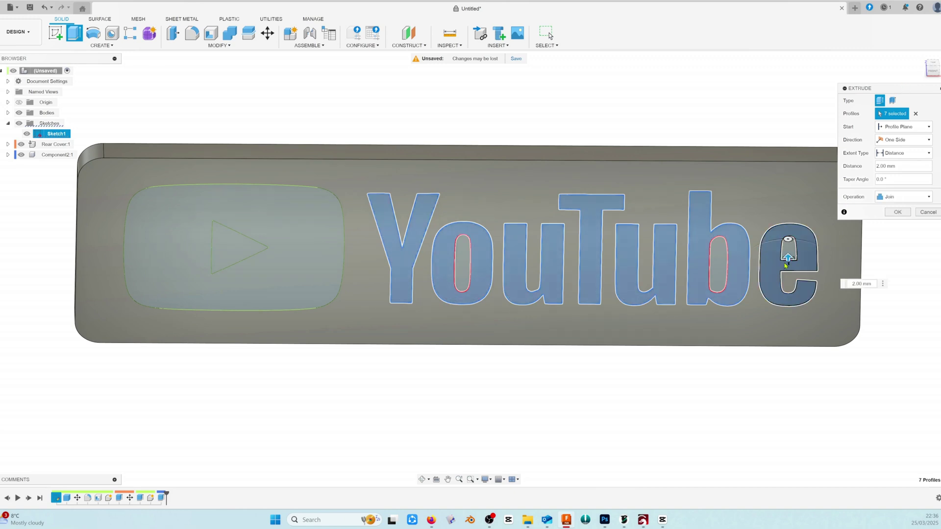
left_click(902, 197)
left_click(894, 244)
left_click(896, 213)
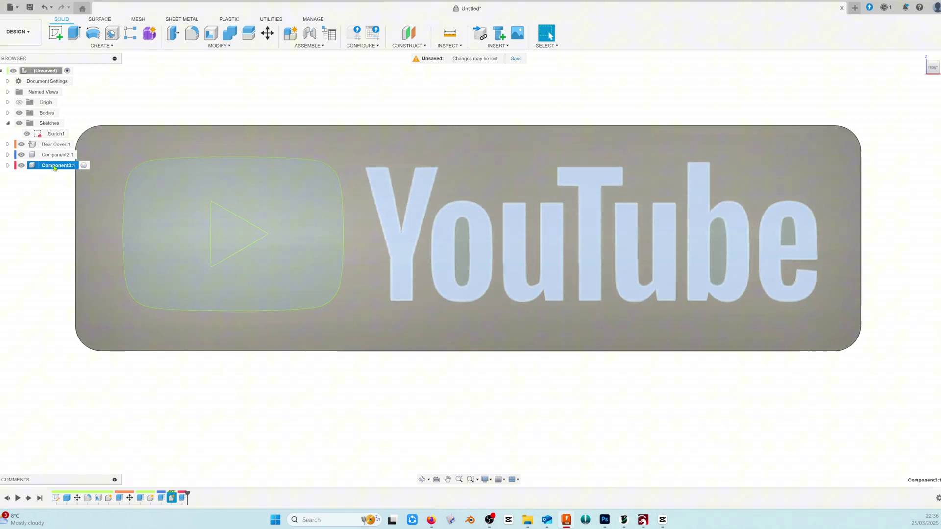
Rename the lettering component to YouTube and begin renaming the play-button component.
double_click(55, 166)
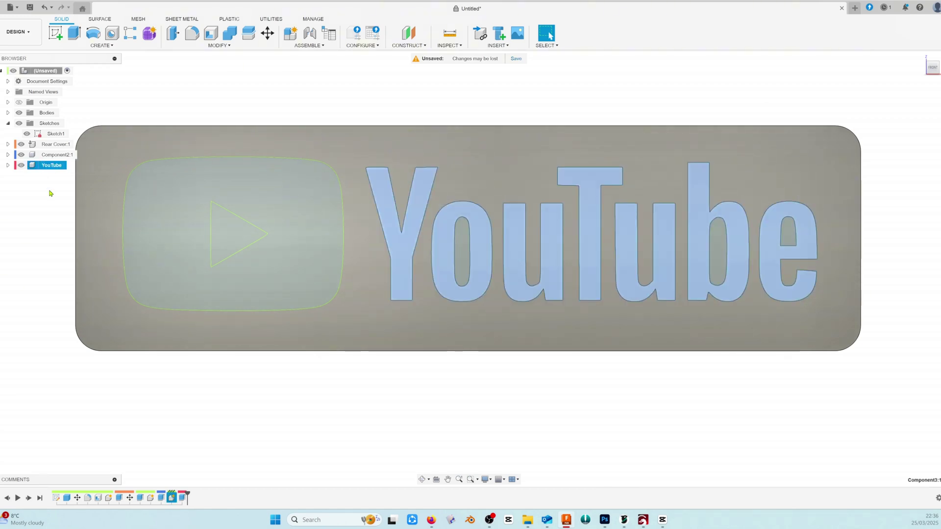
left_click(57, 155)
double_click(58, 154)
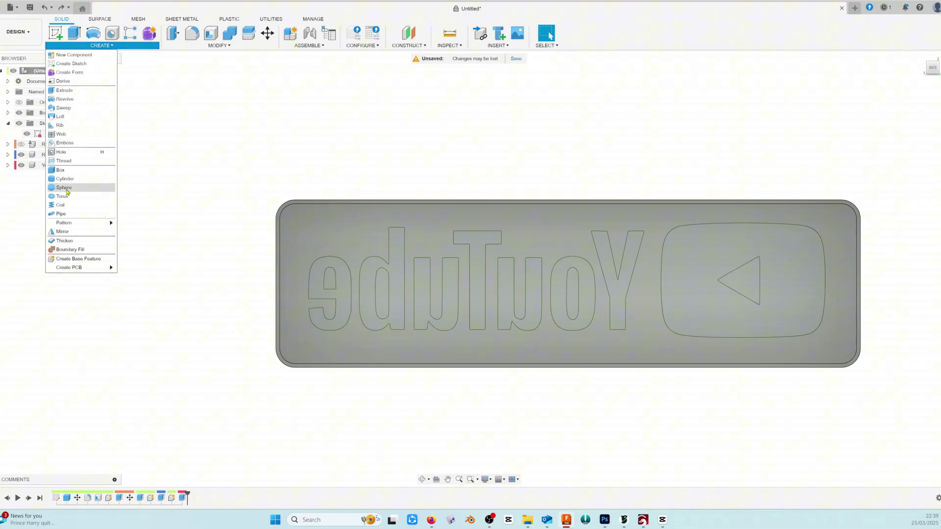
Add a sphere at the plate's top-left corner and shift its body slightly within the corner.
left_click(66, 188)
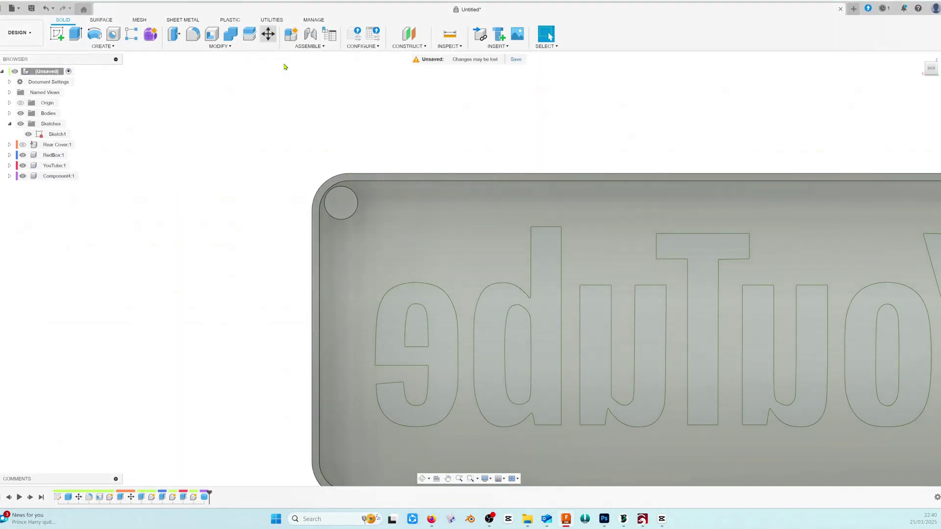
key("m")
left_click(341, 207)
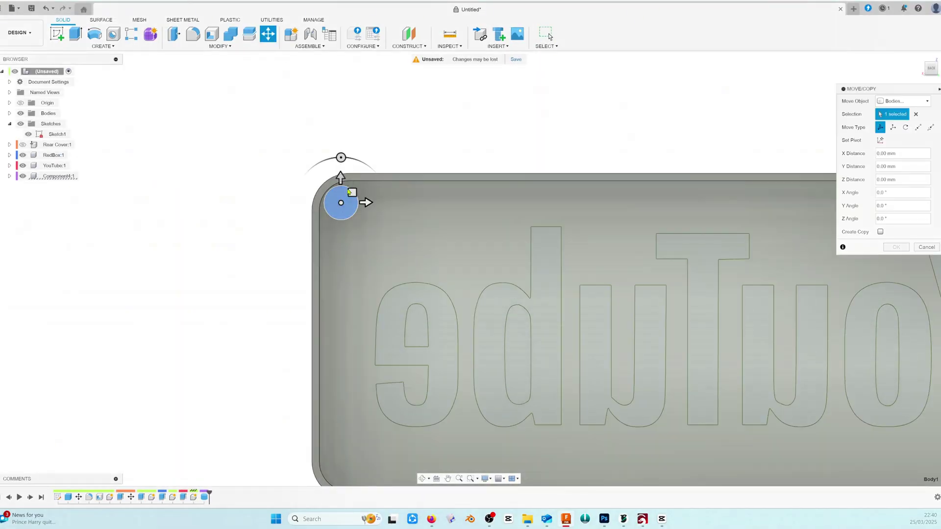
left_click_drag(352, 191, 348, 187)
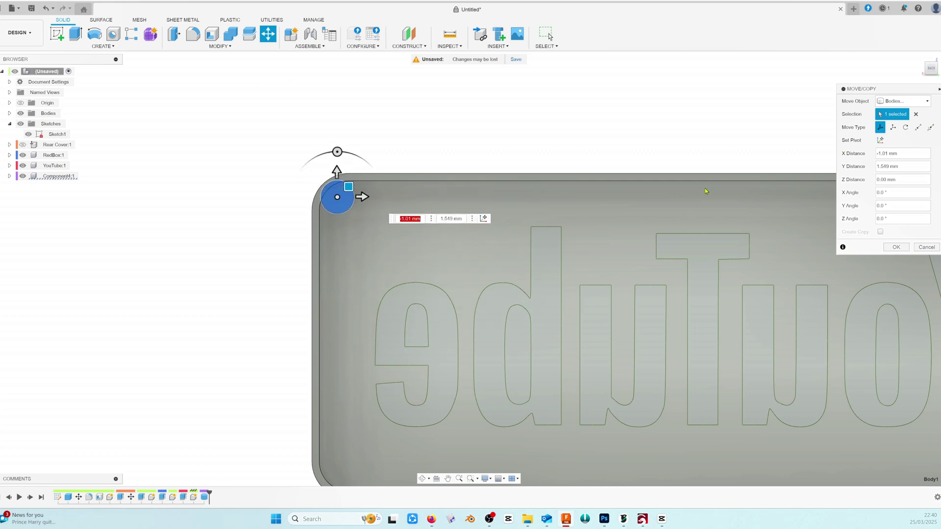
left_click(896, 247)
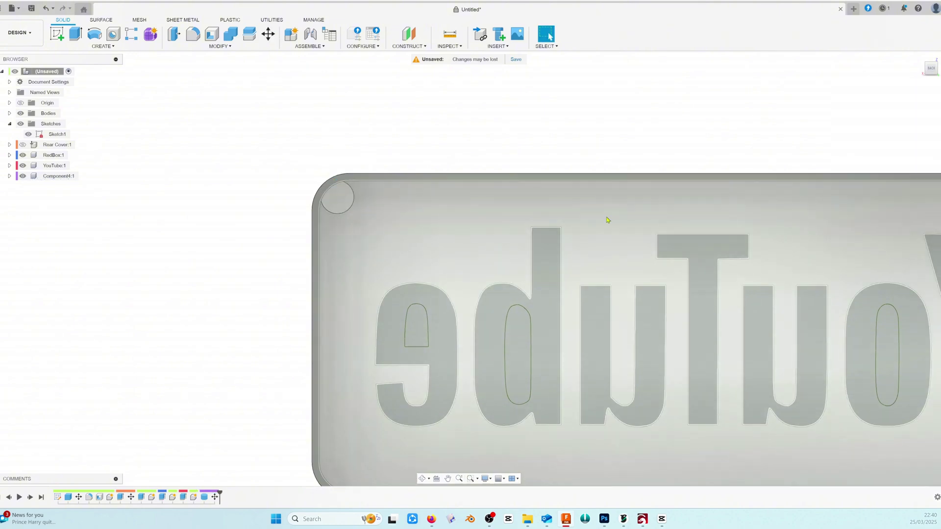
scroll(437, 216, "up", 4)
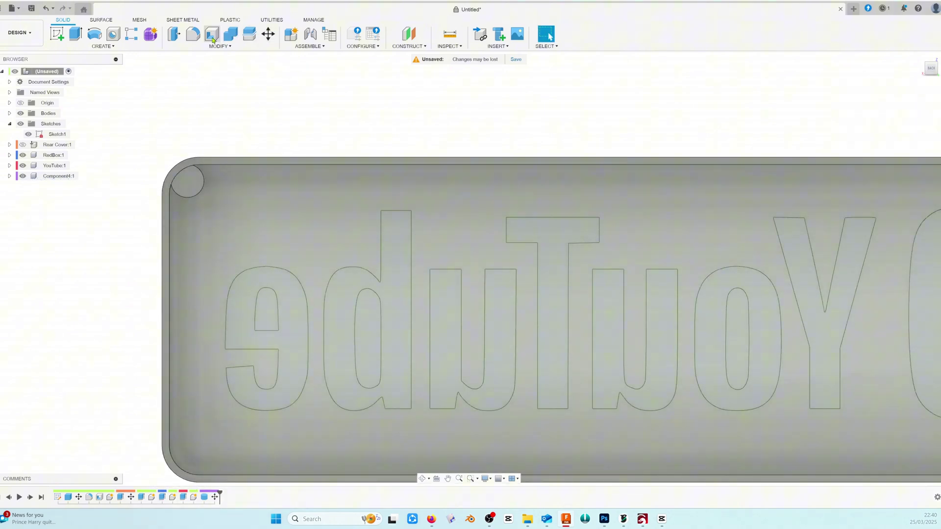
Start a rectangular pattern of the corner sphere, using the plate edge for directions.
left_click(140, 38)
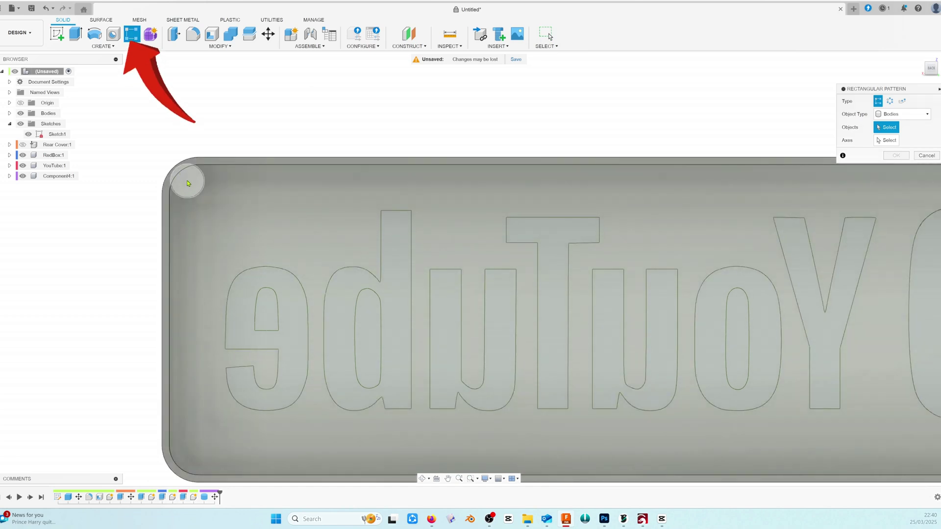
left_click(185, 175)
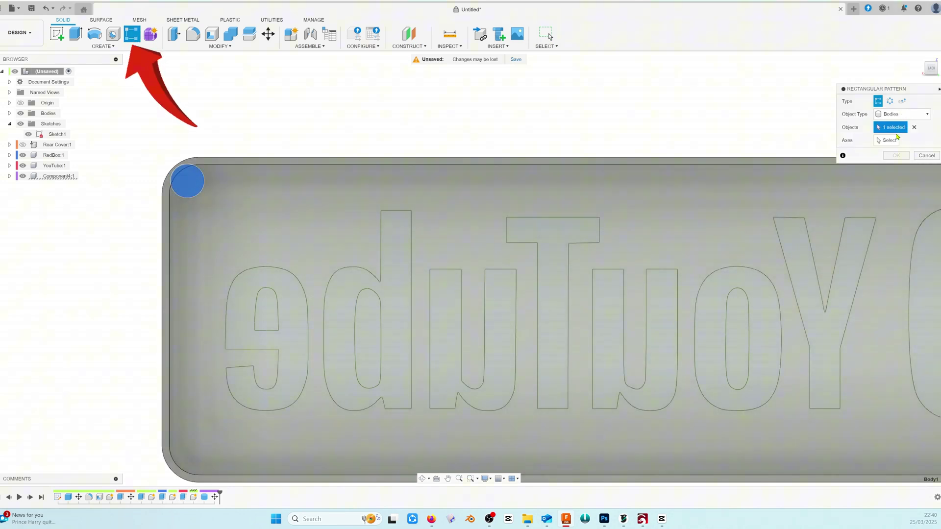
left_click(881, 141)
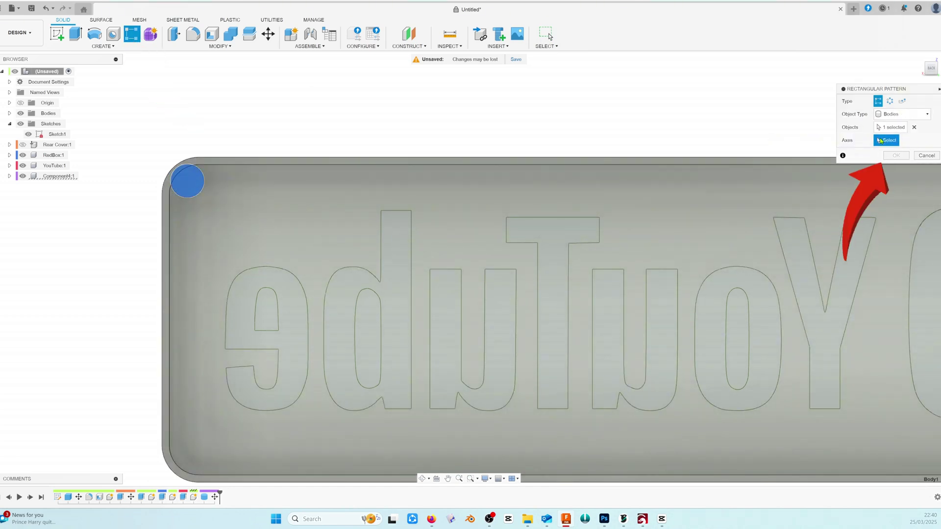
scroll(490, 221, "up", 5)
scroll(490, 221, "down", 5)
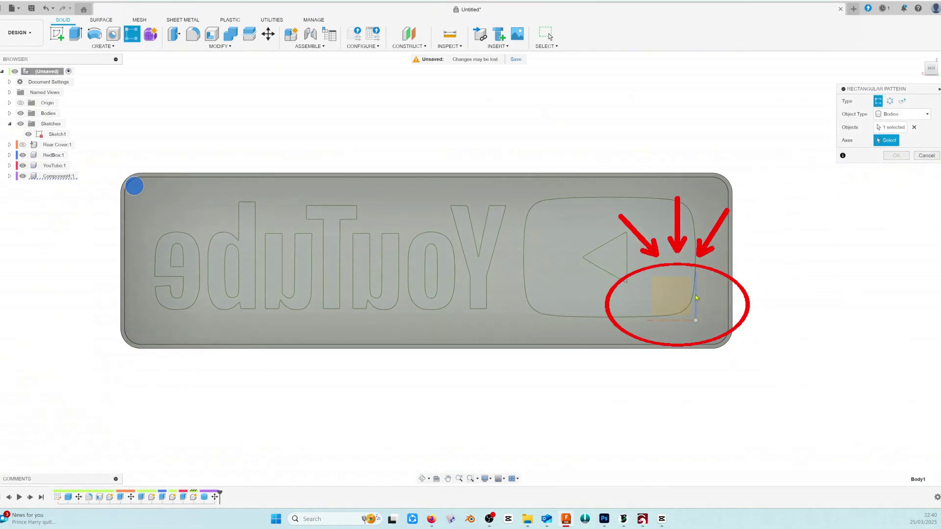
left_click(696, 298)
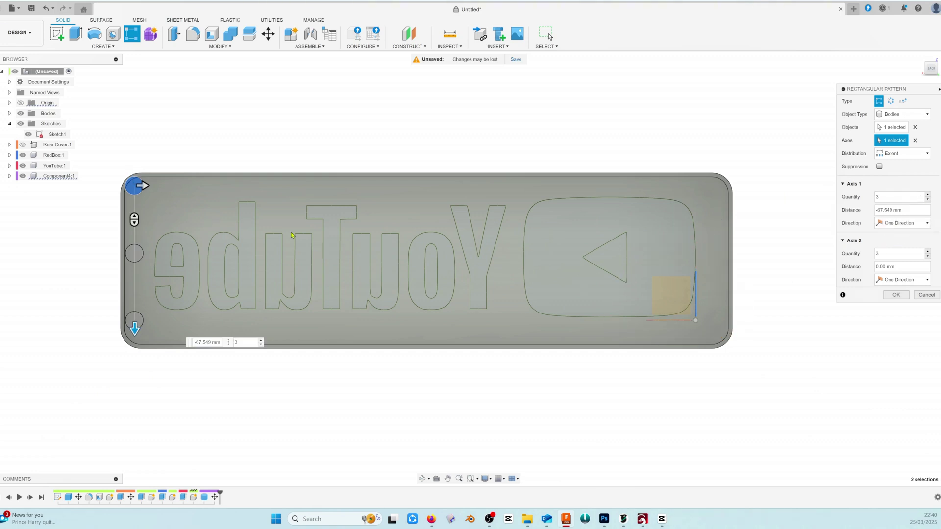
Set the pattern spacing to 292 mm by -75 mm with 2 columns and 2 rows.
left_click_drag(145, 185, 731, 185)
left_click_drag(733, 217, 728, 218)
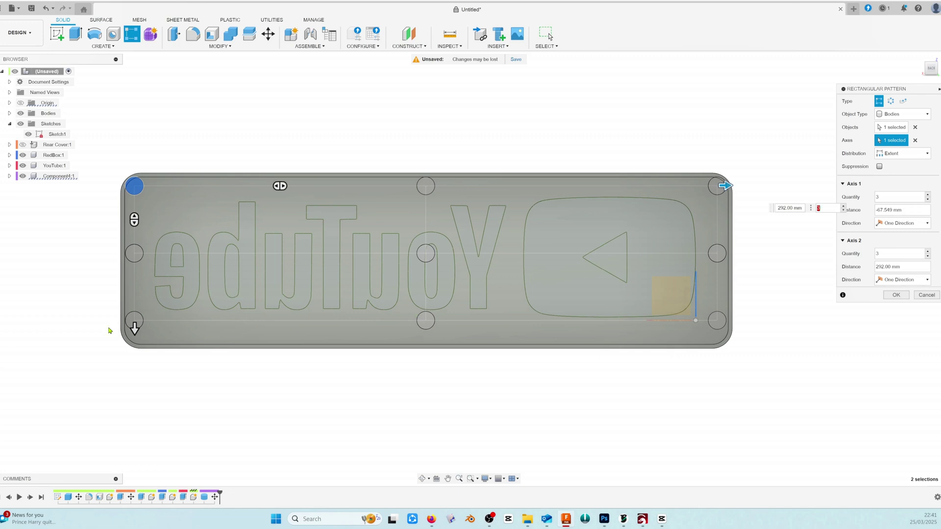
left_click_drag(135, 328, 134, 343)
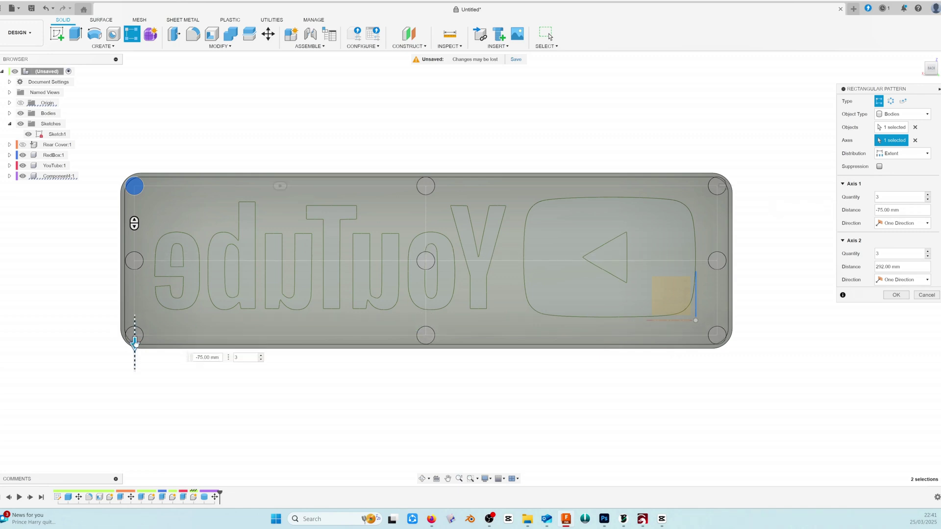
left_click(928, 256)
left_click(929, 199)
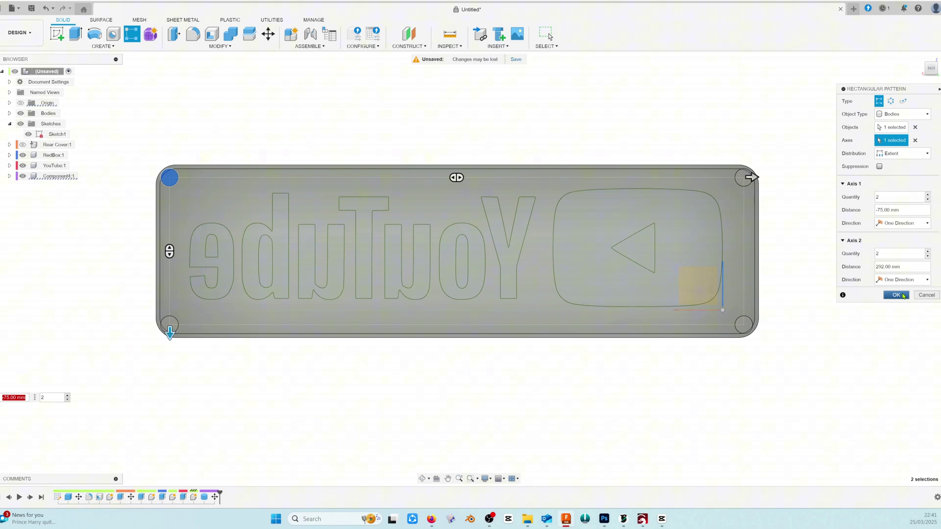
Confirm the 2 × 2 sphere pattern, hide Origin, and show Rear Cover at 40% opacity.
left_click(897, 295)
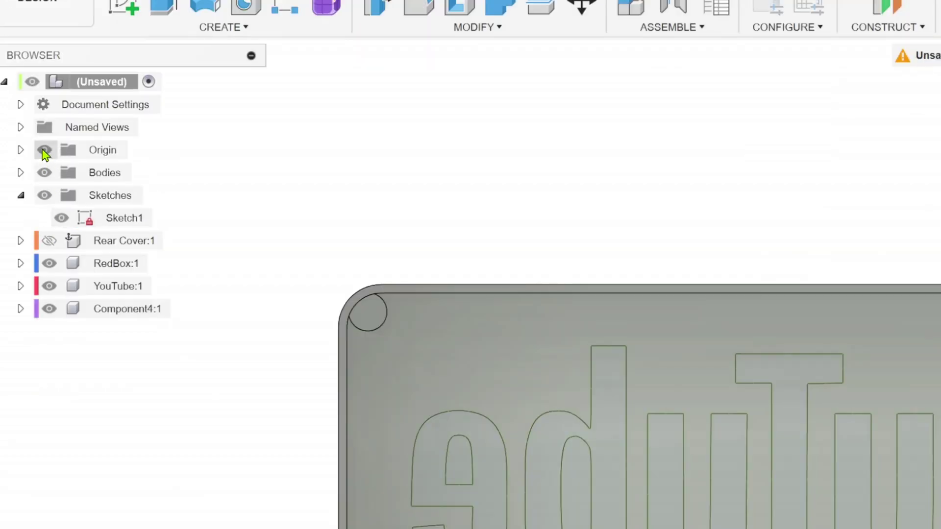
left_click(44, 150)
left_click(49, 241)
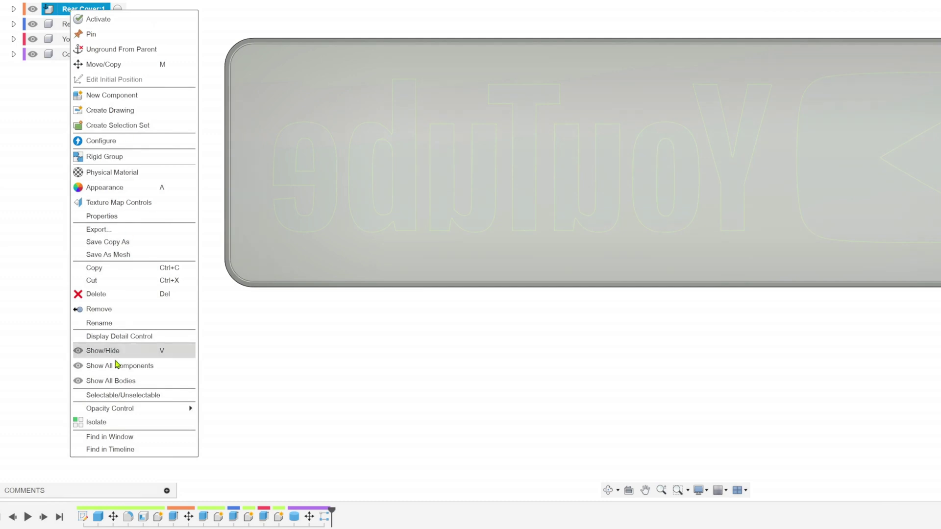
mouse_move(131, 412)
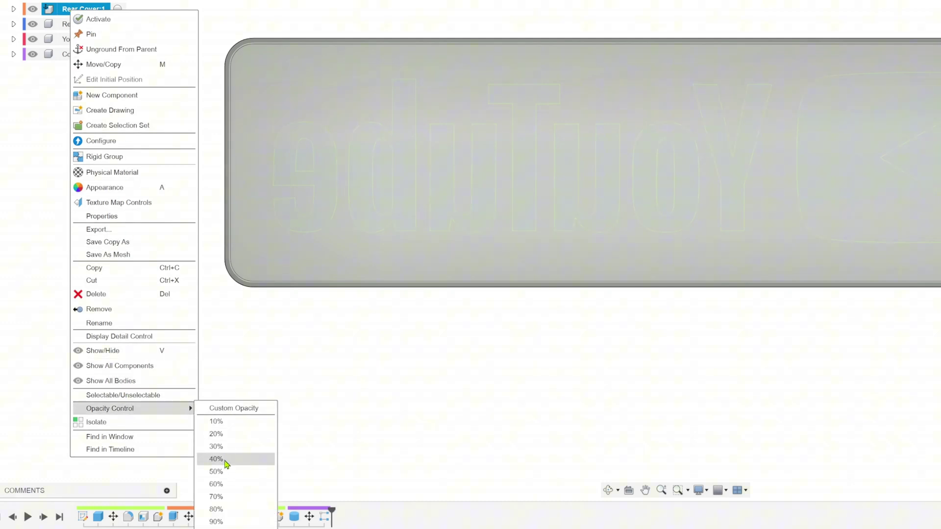
left_click(227, 460)
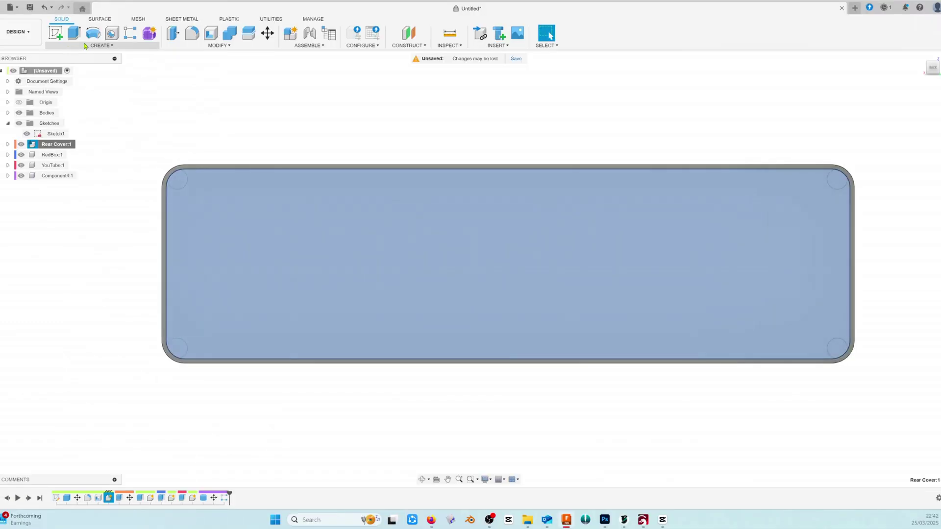
Start a cylinder on the rear cover face, centred on the top-left corner circle.
left_click(85, 46)
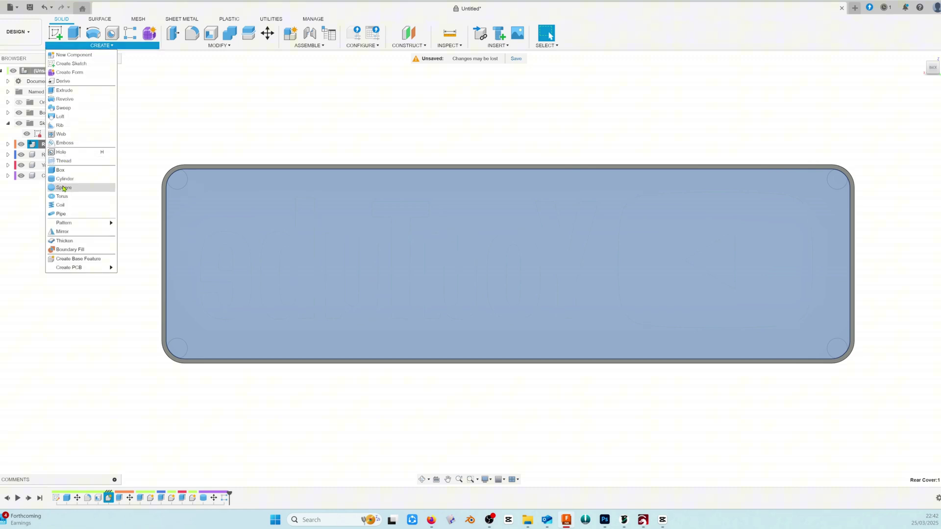
key("Escape")
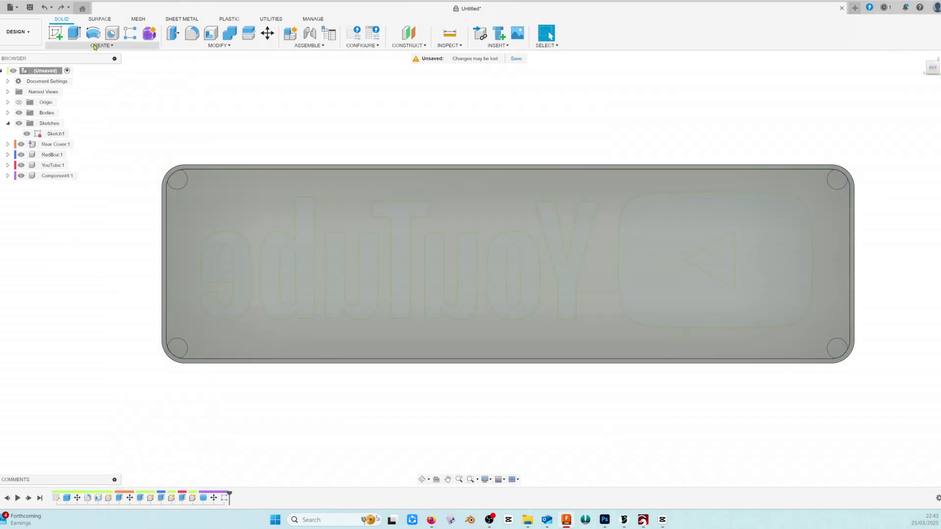
left_click(95, 46)
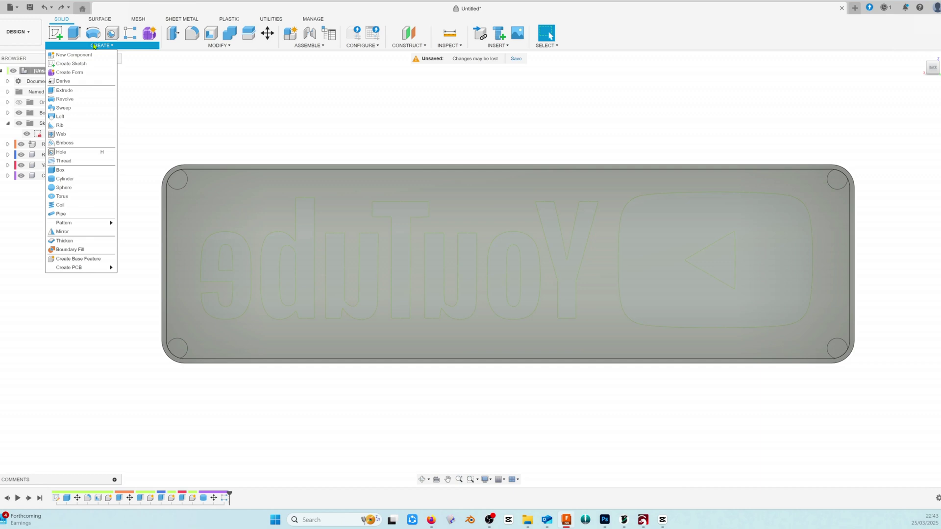
left_click(72, 180)
left_click(180, 181)
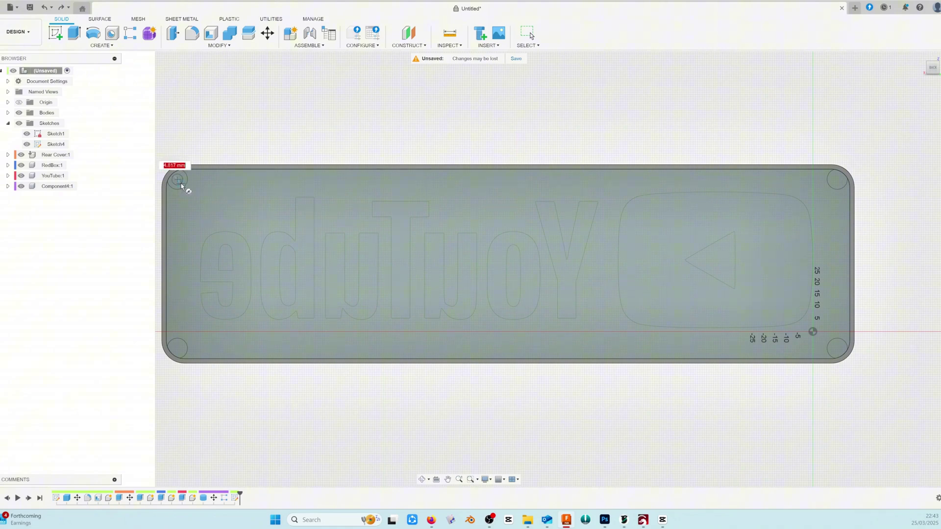
left_click(177, 180)
Give the cylinder a 3.5 mm diameter and -7 mm height as a New Component.
type("5")
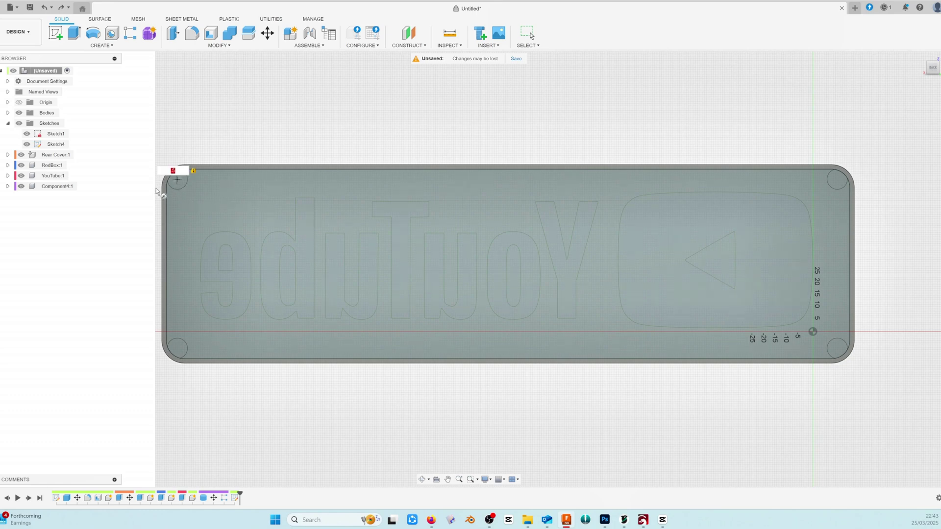
key("BackSpace")
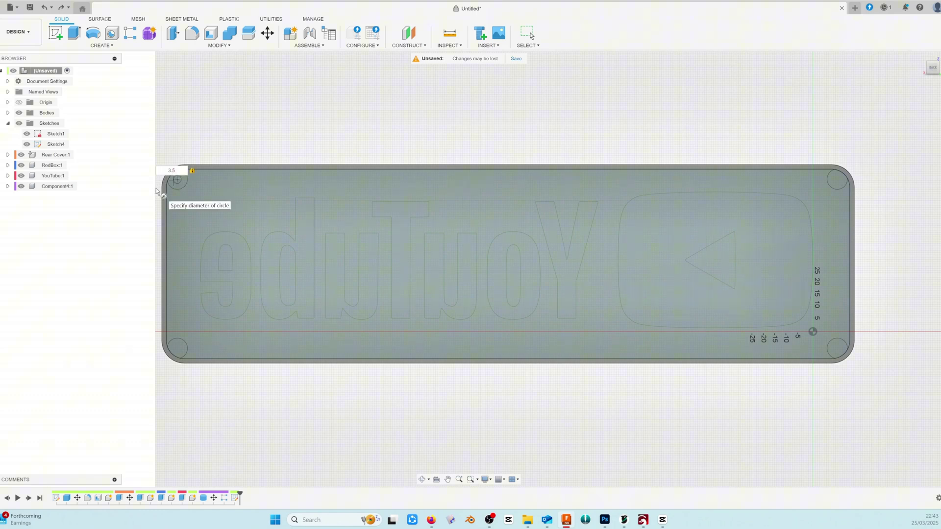
key("Return")
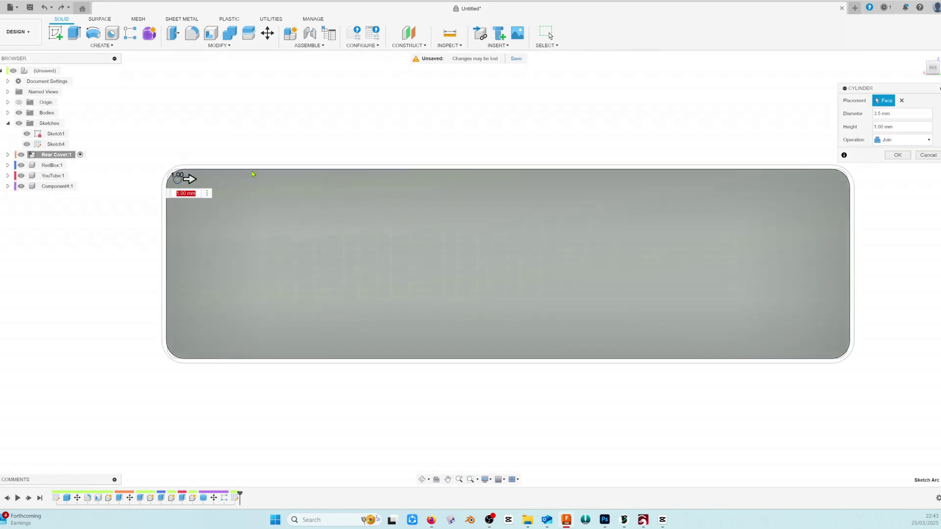
left_click(889, 140)
left_click(887, 186)
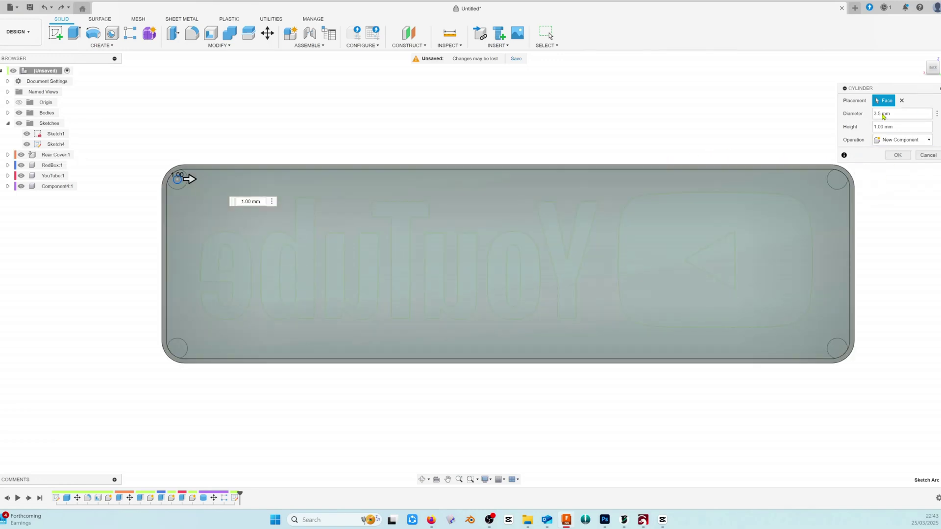
type("-7")
left_click(896, 155)
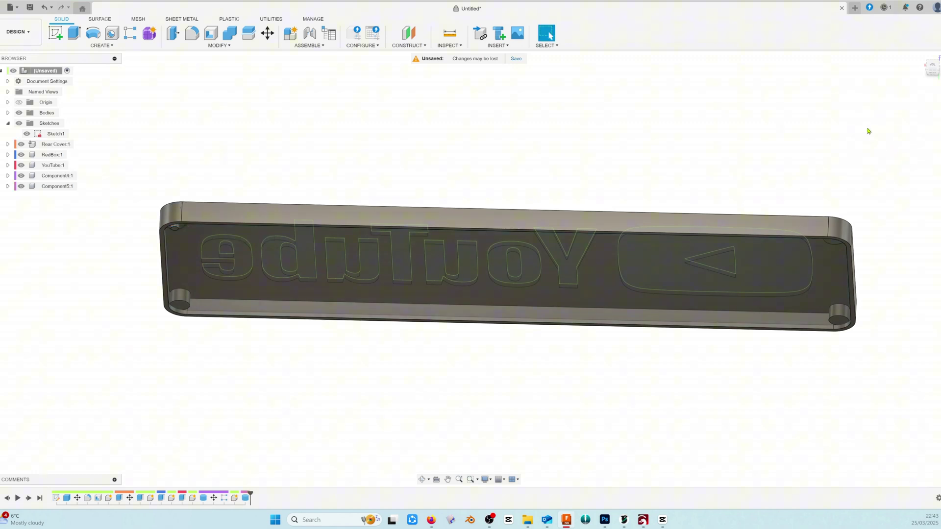
From the Back view, pattern the corner cylinder 2 × 2 at -292 mm by -75 mm.
left_click(932, 73)
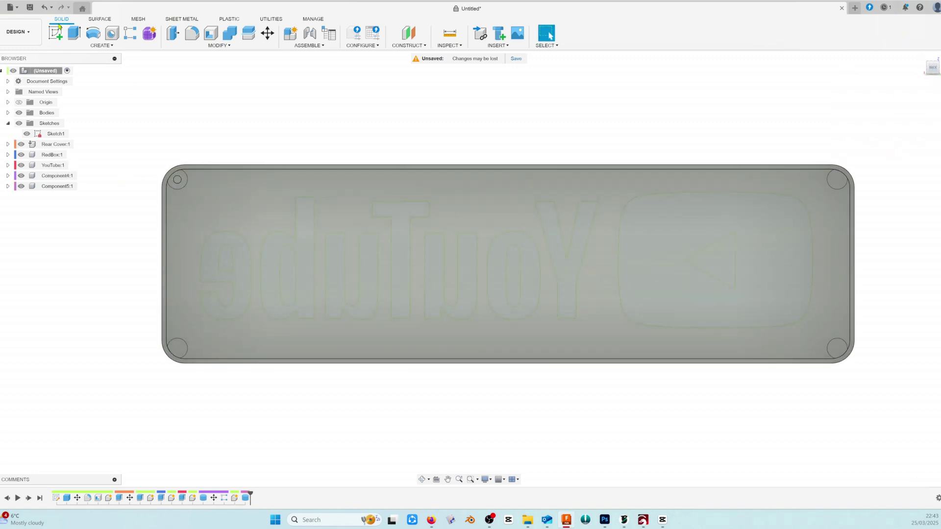
left_click(130, 33)
left_click(178, 180)
left_click(814, 308)
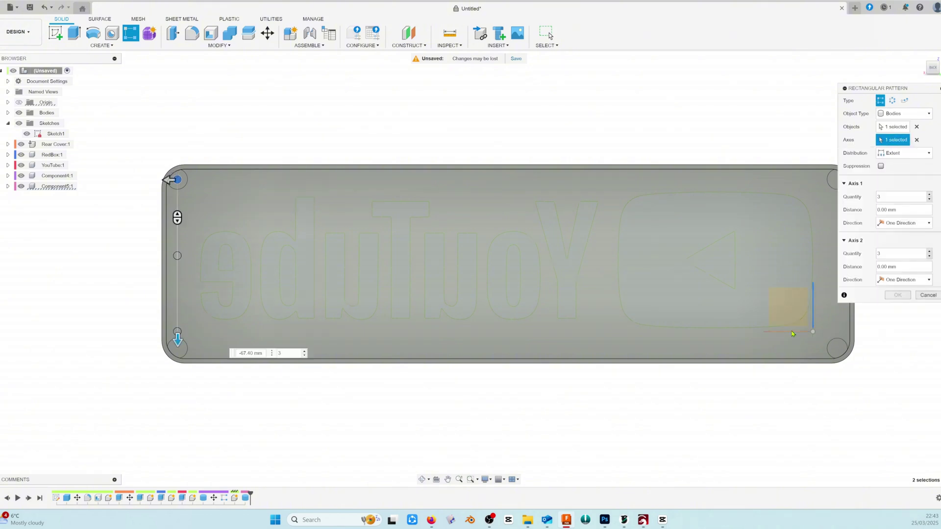
left_click(929, 200)
left_click(929, 256)
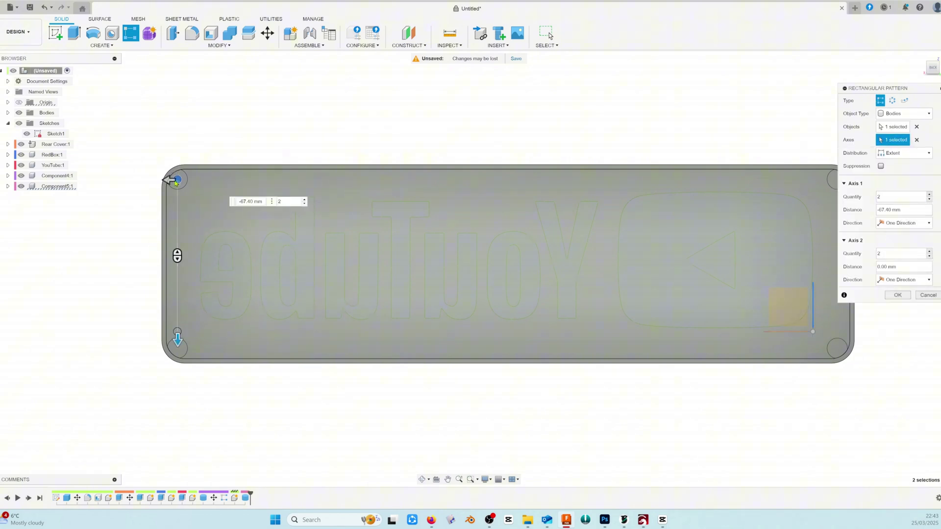
left_click_drag(169, 180, 507, 179)
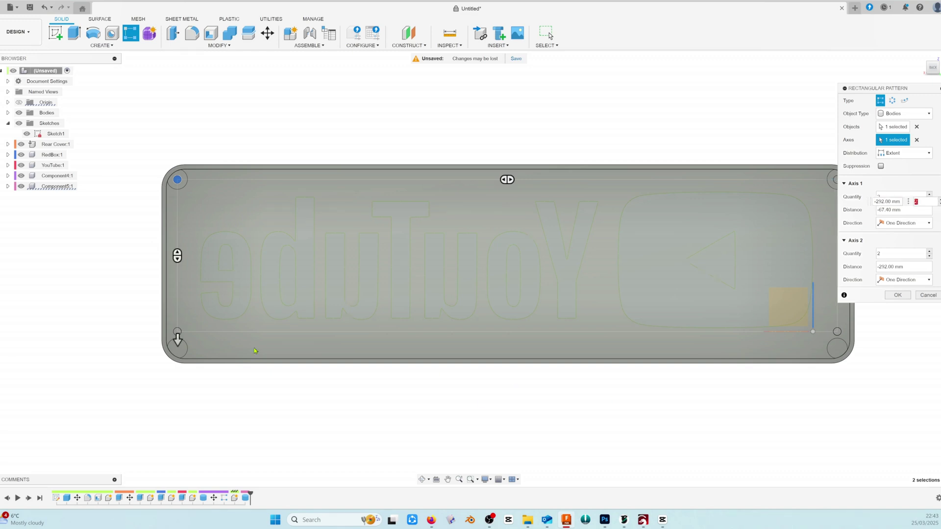
left_click_drag(177, 338, 179, 359)
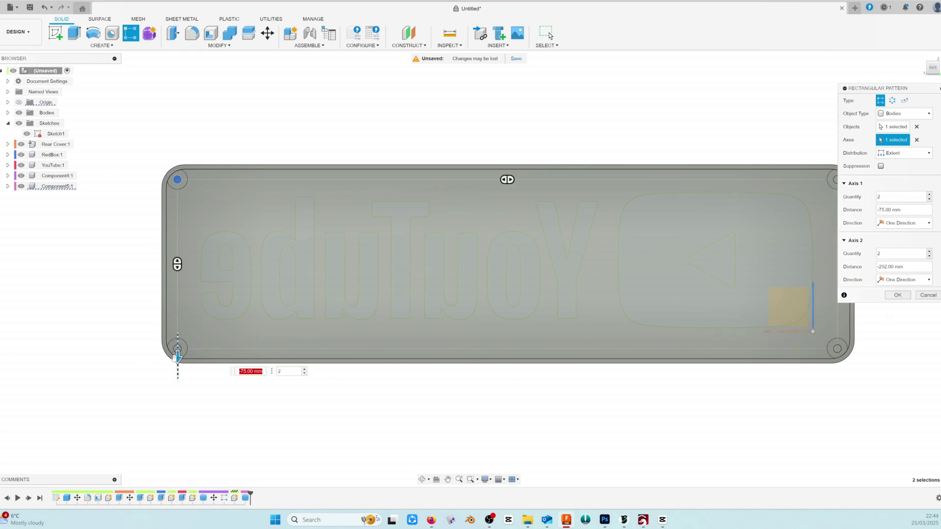
Confirm the cylinder pattern, hide Rear Cover, and select the four corner hole circles to extrude.
left_click(898, 295)
left_click(75, 32)
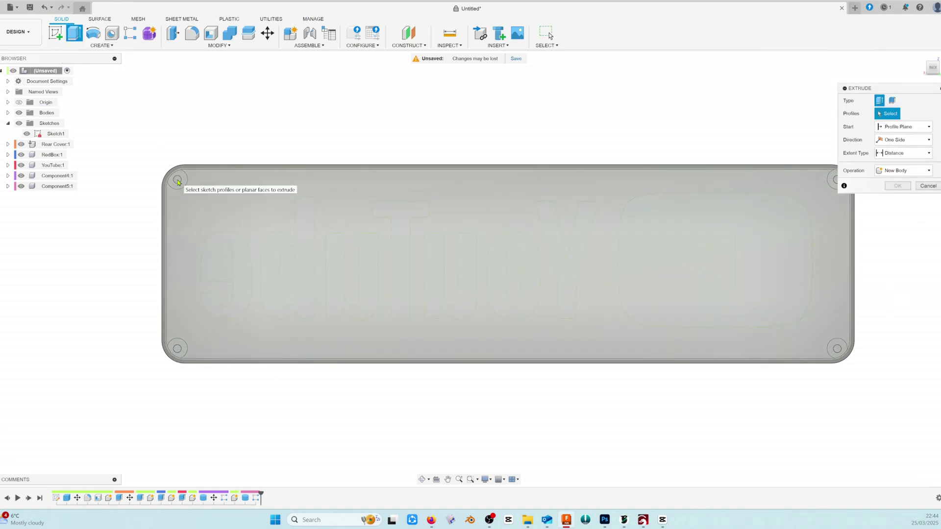
left_click(23, 145)
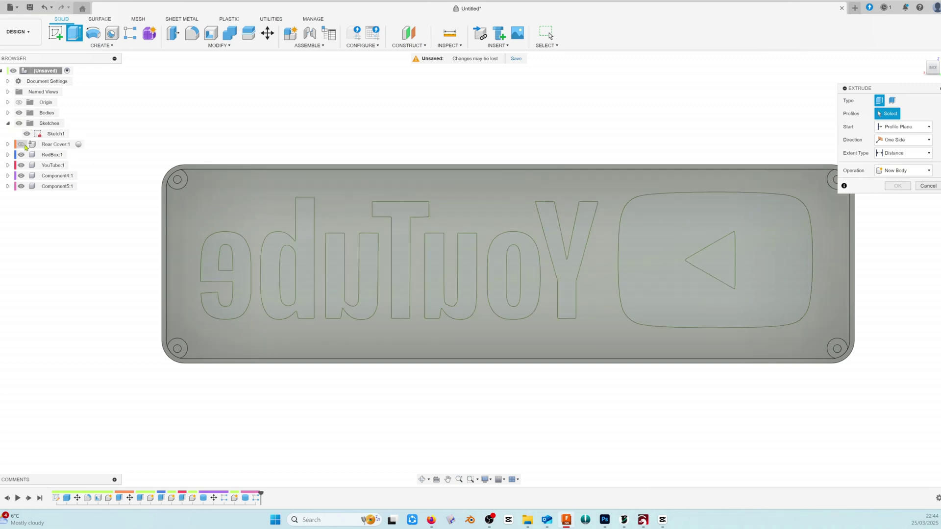
left_click(178, 180)
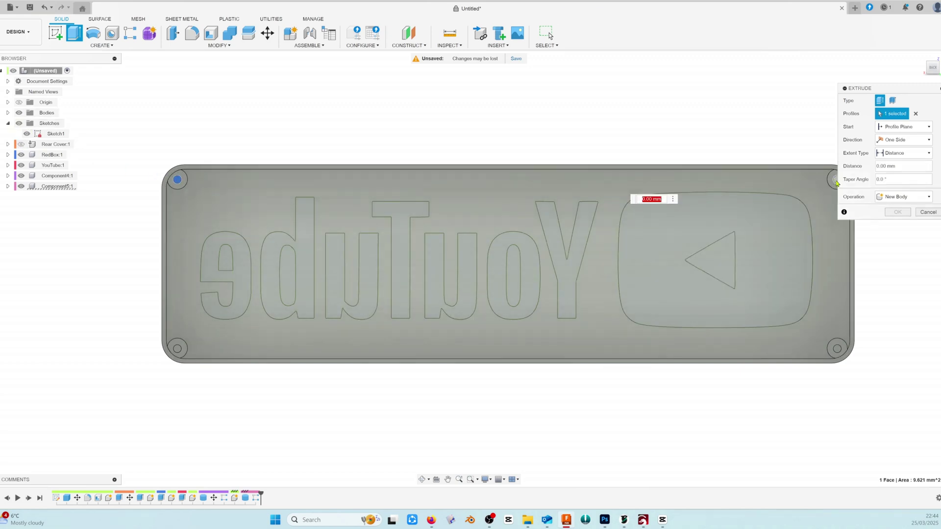
left_click(835, 181)
left_click(838, 349)
left_click(178, 349)
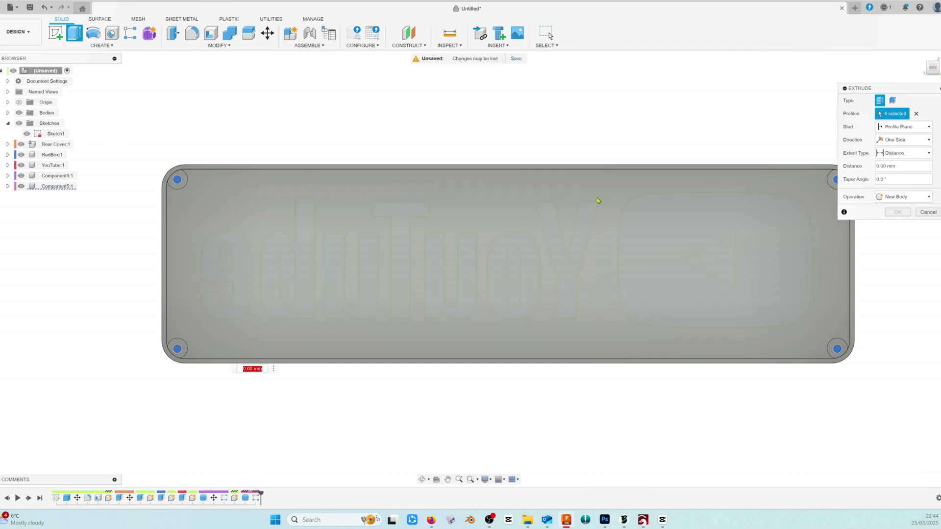
Set the extrusion to Cut and cut the four holes 7 mm deep.
left_click(896, 199)
left_click(896, 219)
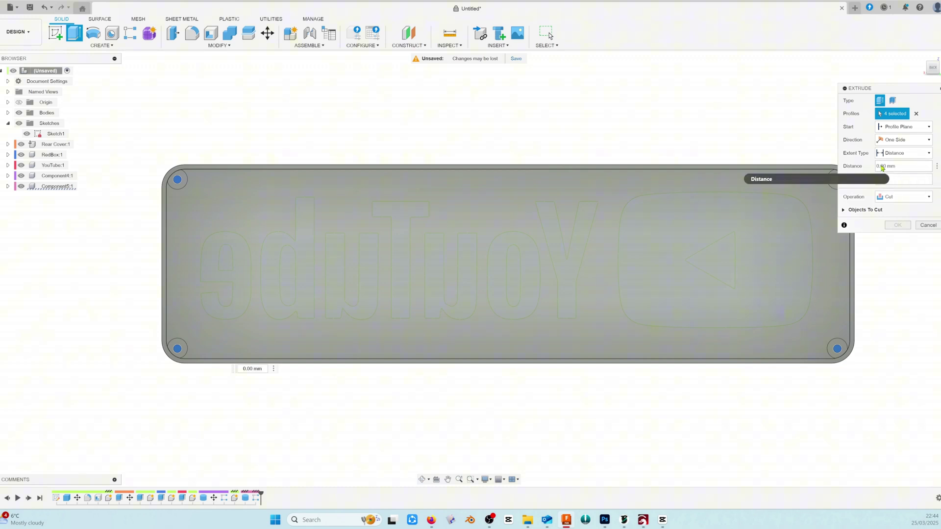
middle_click_drag(468, 269, 468, 321, "shift")
left_click_drag(181, 299, 184, 290)
scroll(184, 291, "up", 10)
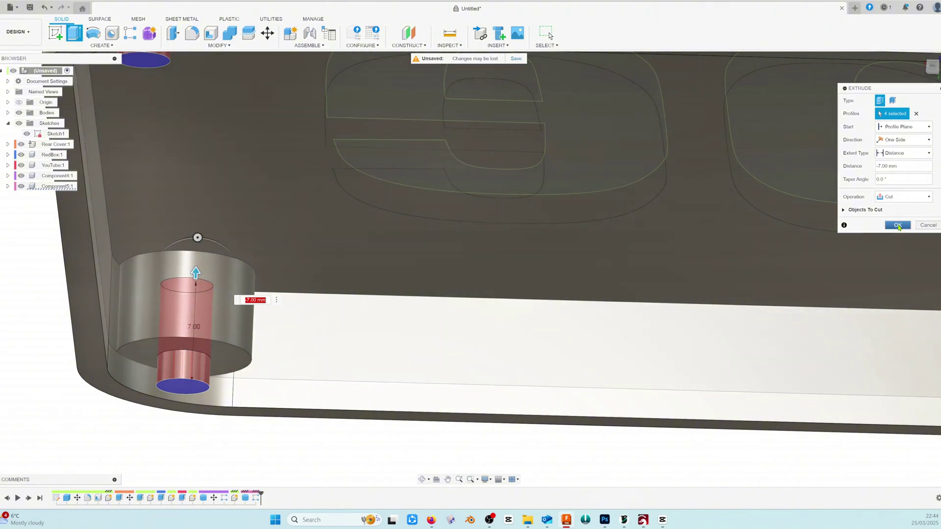
left_click(844, 210)
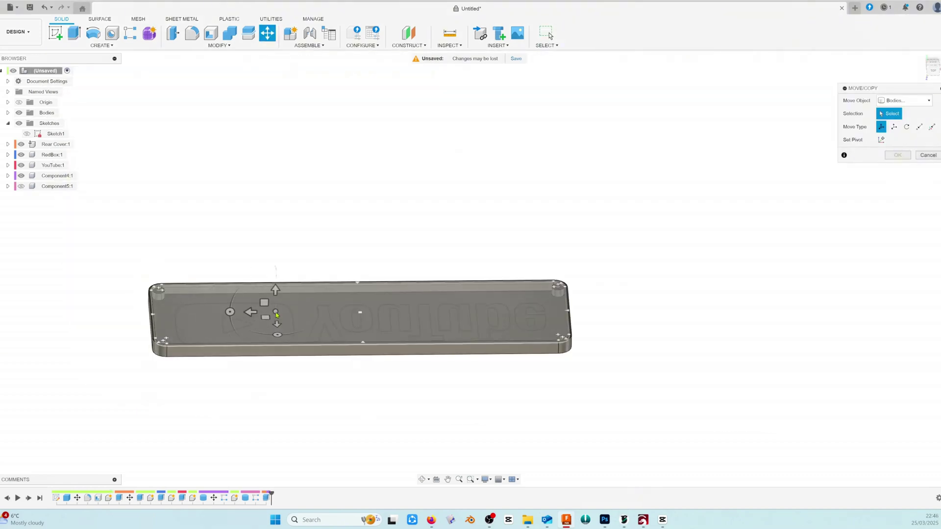
Move the rear cover plate 20 mm out beside the YouTube box.
left_click(264, 295)
left_click_drag(277, 324, 276, 406)
type("114")
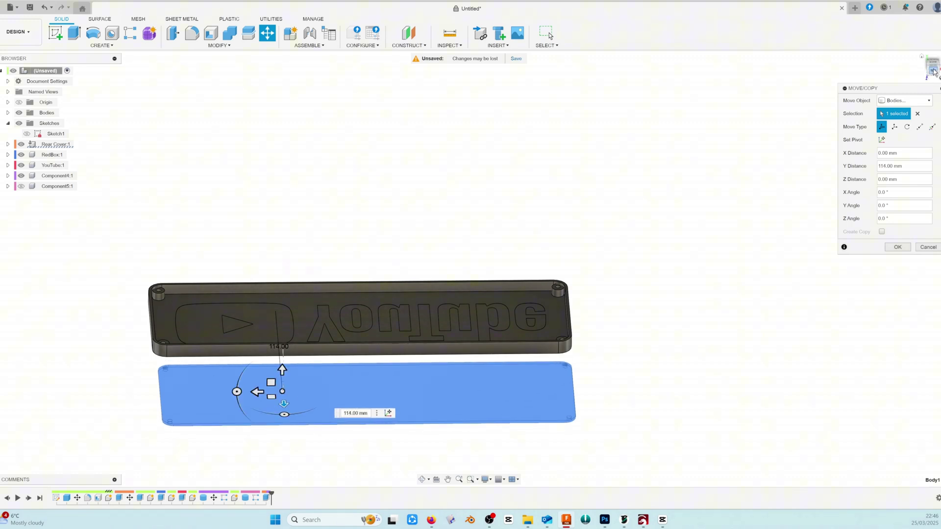
mouse_move(273, 248)
left_mouse_down()
mouse_move(272, 235)
mouse_move(272, 255)
left_mouse_up()
scroll(455, 300, "down", 3)
scroll(455, 300, "up", 5)
scroll(620, 307, "down", 2)
middle_click_drag(469, 269, 468, 314, "shift")
scroll(343, 382, "down", 3)
left_click_drag(340, 394, 340, 385)
left_click(894, 248)
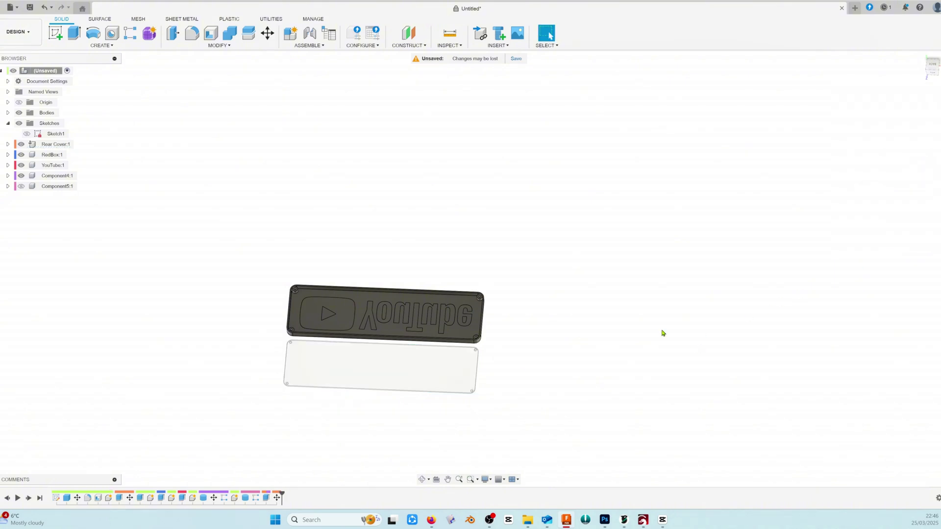
scroll(366, 380, "up", 4)
Set the Rear Cover's opacity to 100%.
right_click(47, 146)
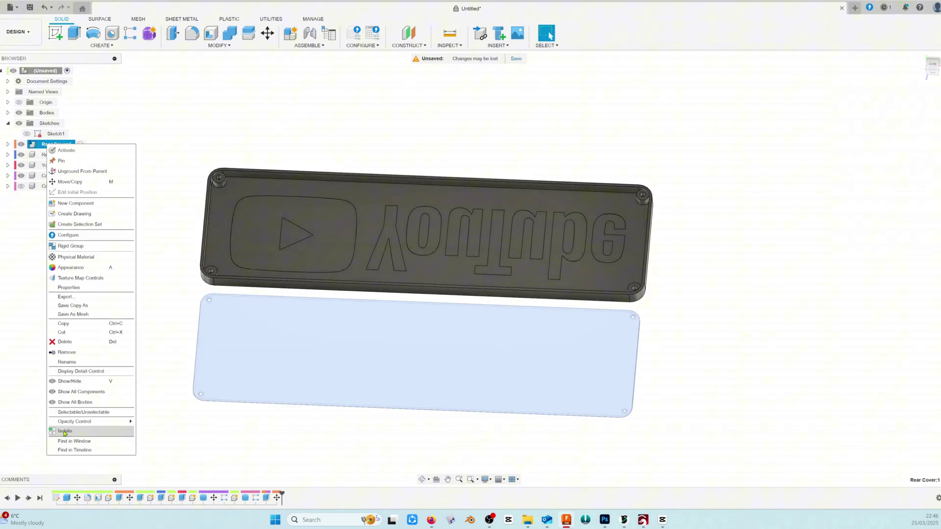
mouse_move(118, 421)
left_click(150, 510)
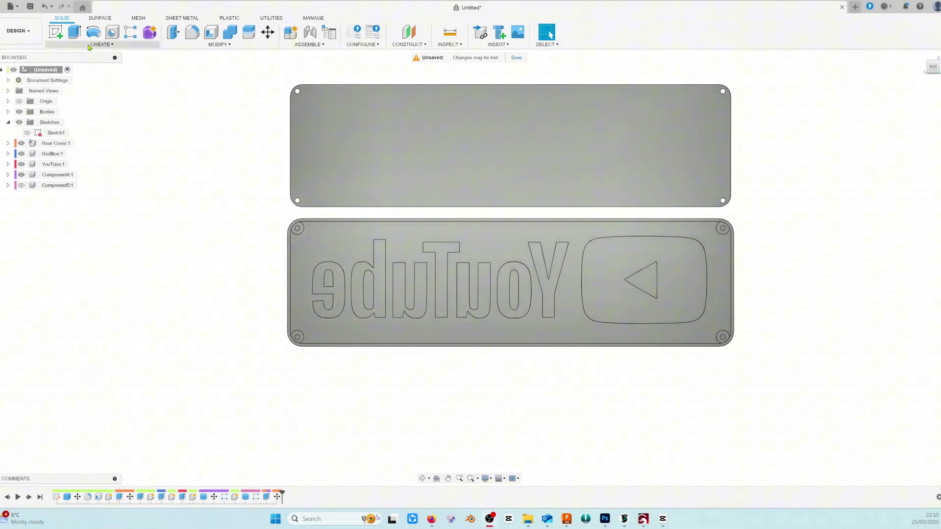
Extrude the YouTube plate face 25 mm into box walls.
key("e")
left_click(311, 223)
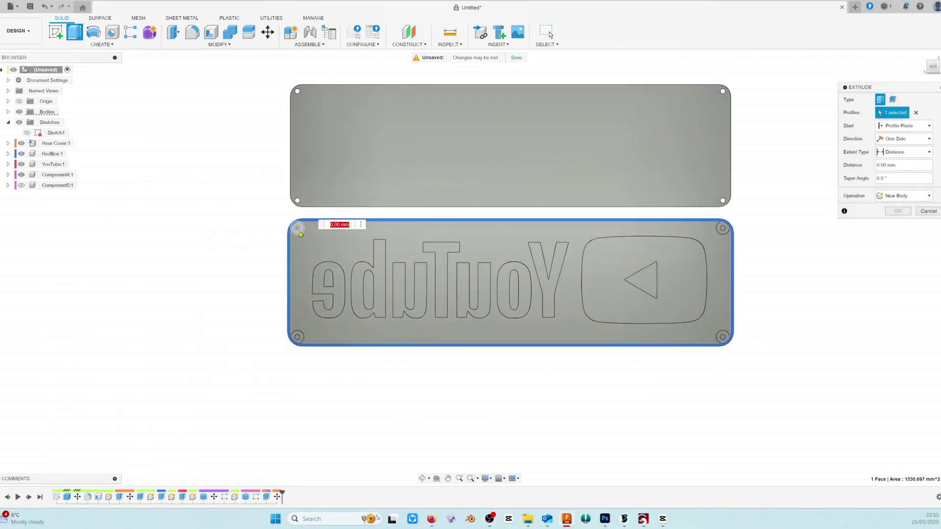
middle_click_drag(832, 219, 311, 164, "shift")
mouse_move(311, 164)
left_mouse_down()
mouse_move(311, 179)
mouse_move(319, 165)
left_mouse_up()
left_click(897, 213)
middle_click_drag(539, 294, 302, 211, "shift")
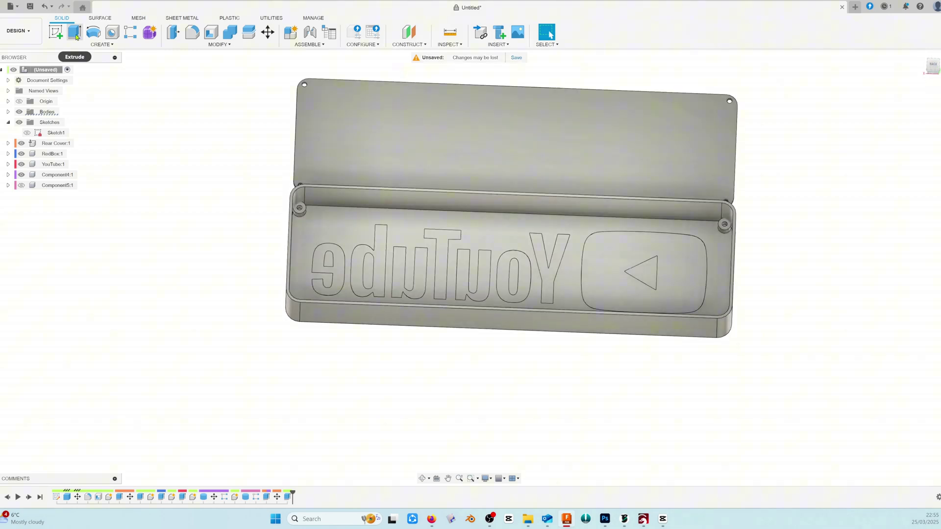
Extrude the four mounting-hole circles 22 mm as joined corner bosses, then view from the back.
key("e")
left_click(300, 209)
left_click(725, 224)
middle_click_drag(725, 224, 726, 352, "shift")
left_click(725, 352)
left_click(295, 338)
middle_click_drag(296, 338, 298, 271, "shift")
left_click_drag(298, 271, 298, 251)
left_click(898, 211)
left_click(933, 66)
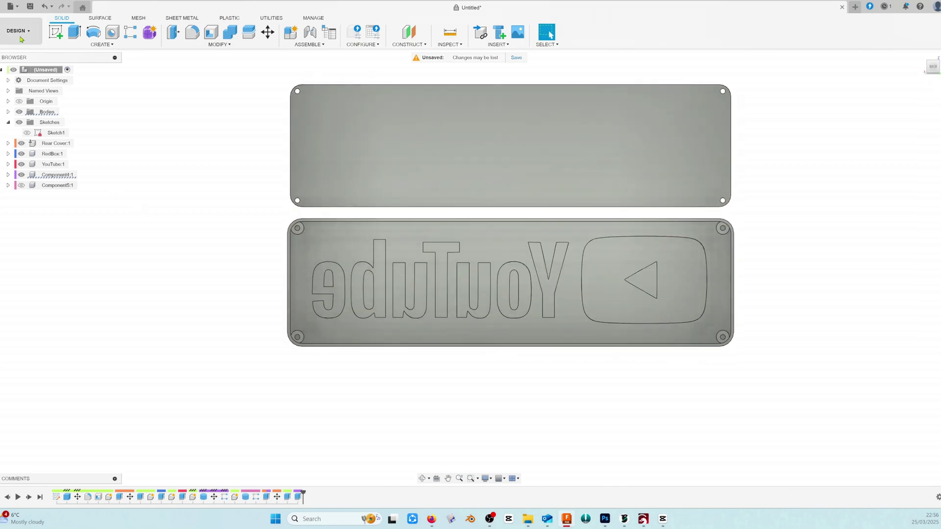
Start a STEP export of the design and begin entering the name YouTube Lightbox.
left_click(11, 7)
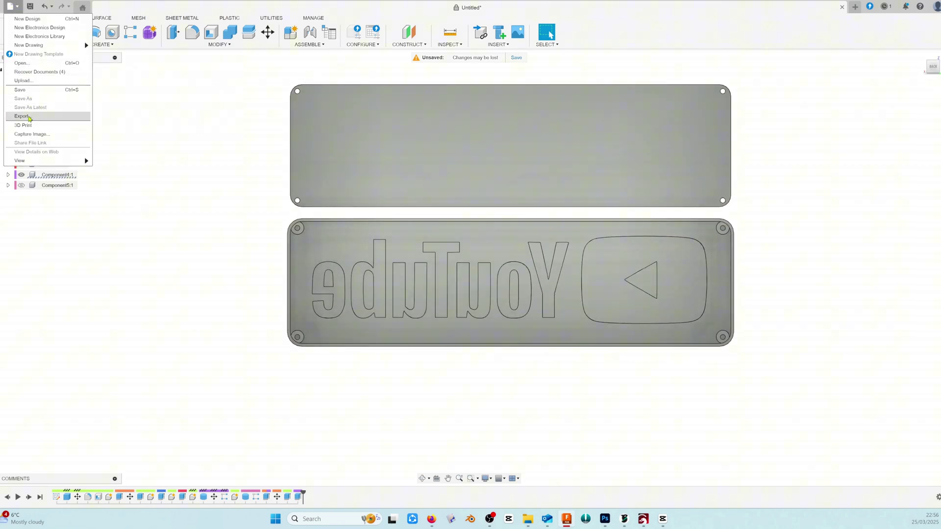
left_click(23, 116)
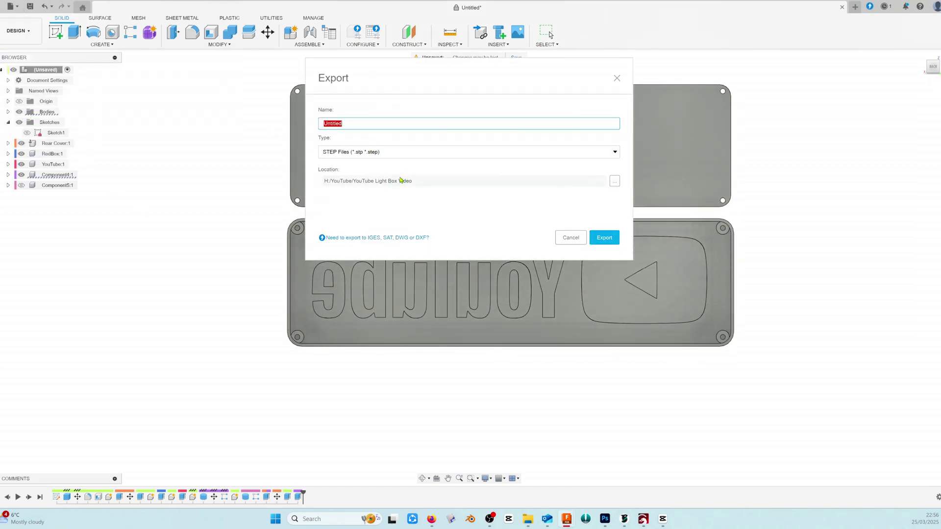
type("Li")
key("BackSpace")
key("BackSpace")
type("Y")
Export the design from Fusion as a STEP file and import YouTube Lightbox into Bambu Studio.
left_click(604, 237)
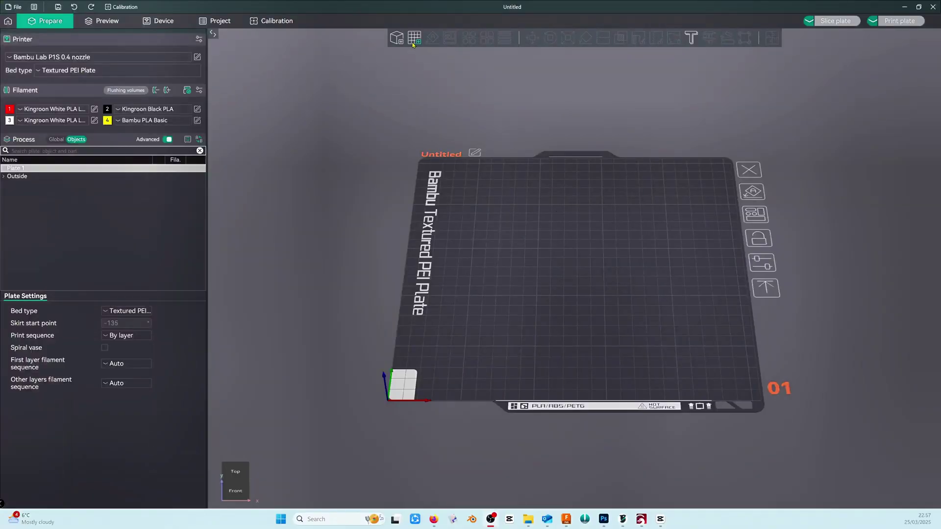
left_click(414, 38)
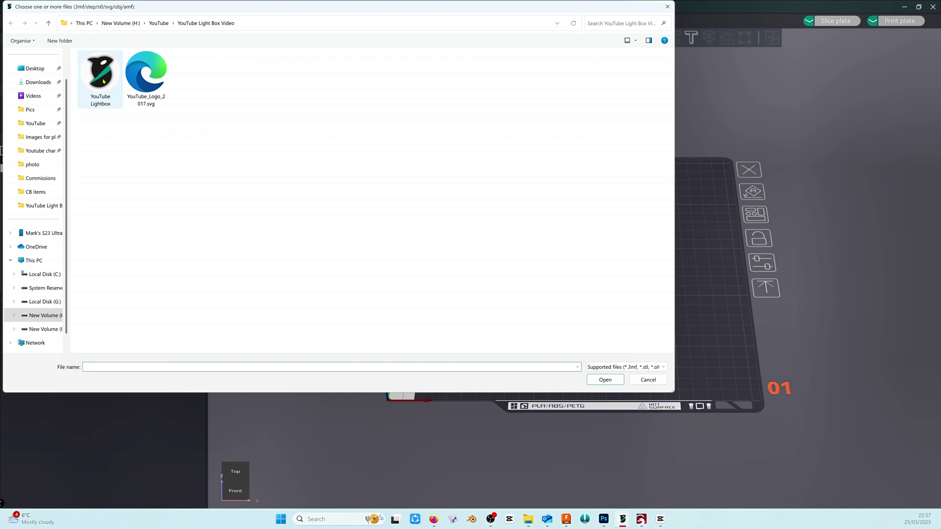
double_click(103, 81)
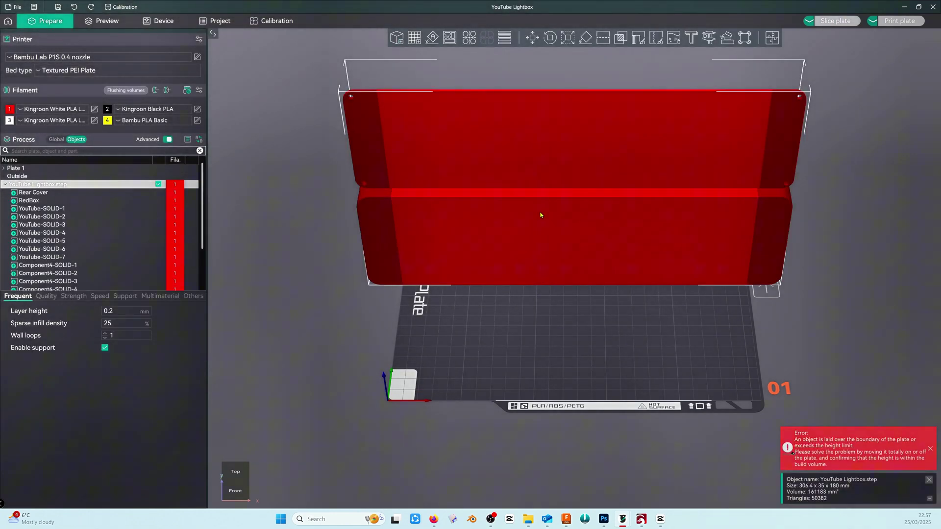
Uniformly scale the lightbox to 230 mm wide so it fits the plate.
left_click(567, 38)
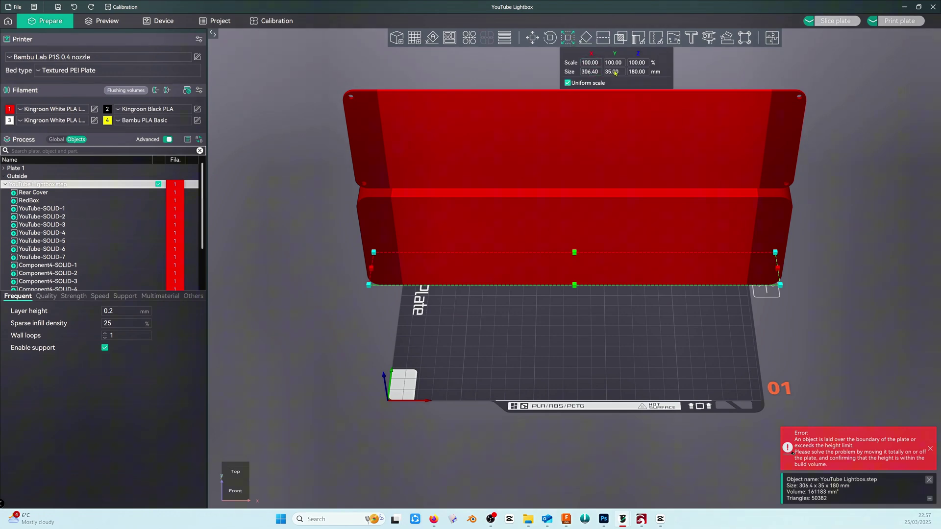
left_click(588, 74)
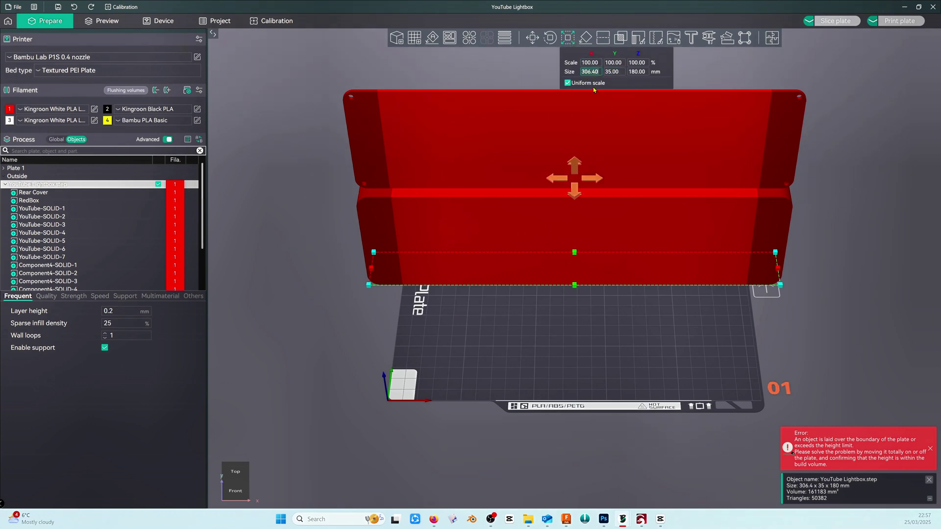
type("230")
key("Return")
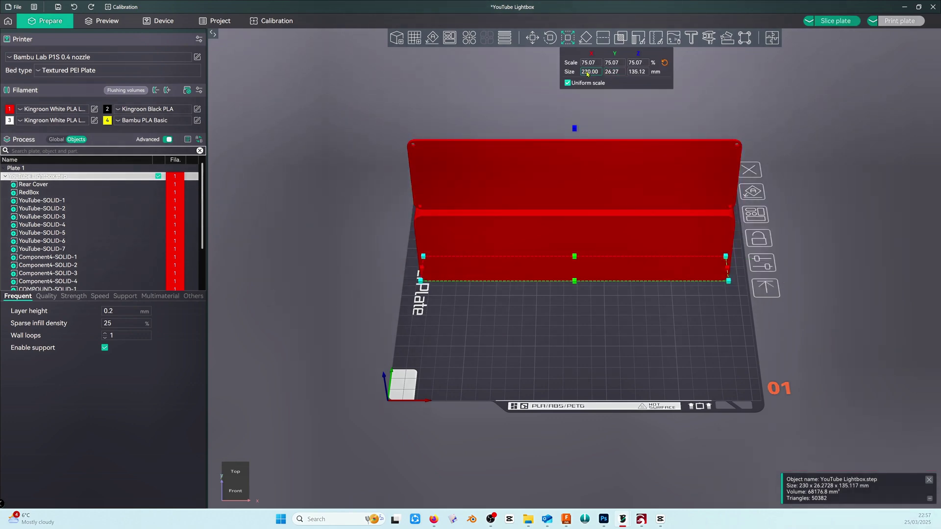
Auto-orient the lightbox to lie flat and rotate it 270° about the vertical axis.
left_click(432, 39)
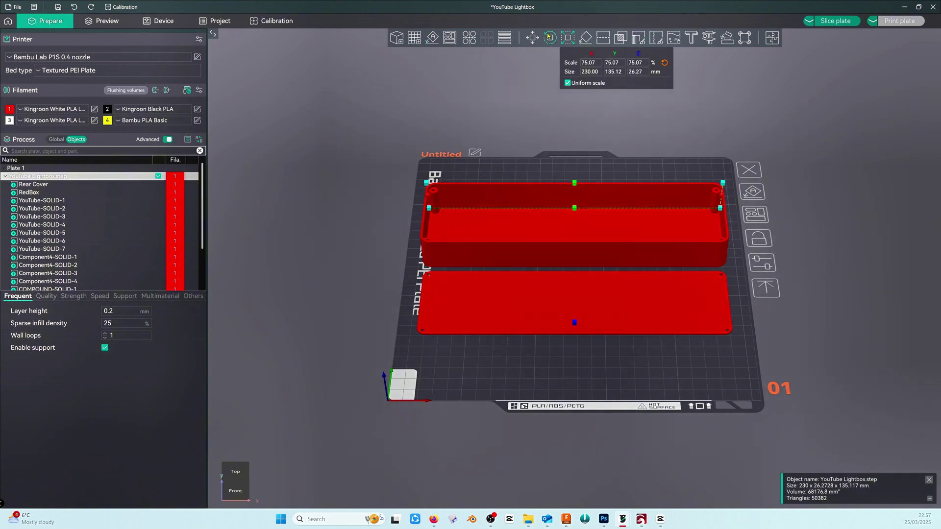
key("r")
left_click_drag(783, 258, 596, 342)
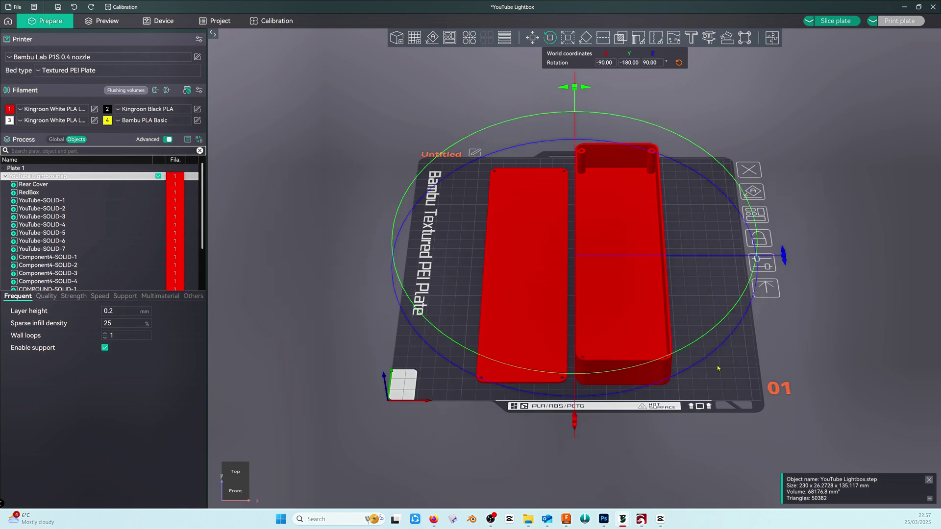
left_click_drag(727, 370, 775, 376)
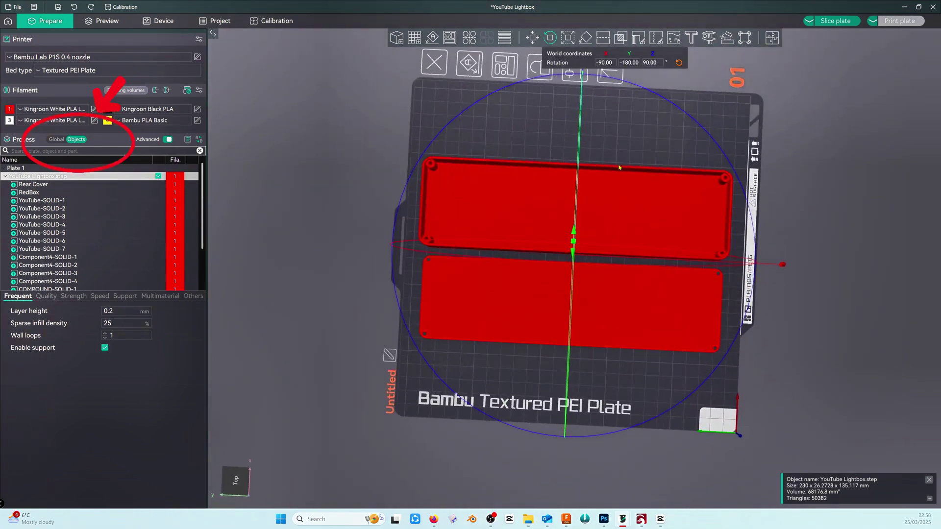
Assign white filament 3 to the whole lightbox object.
left_click(568, 37)
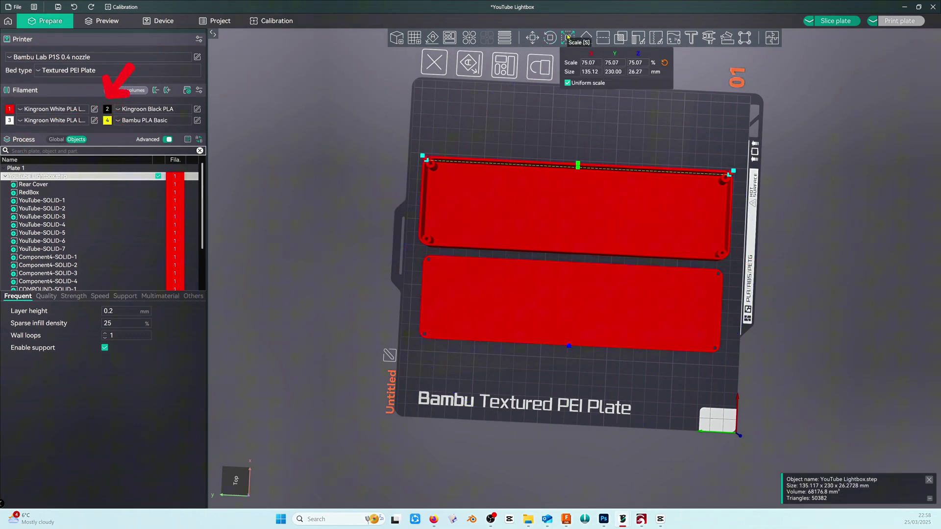
left_click(568, 38)
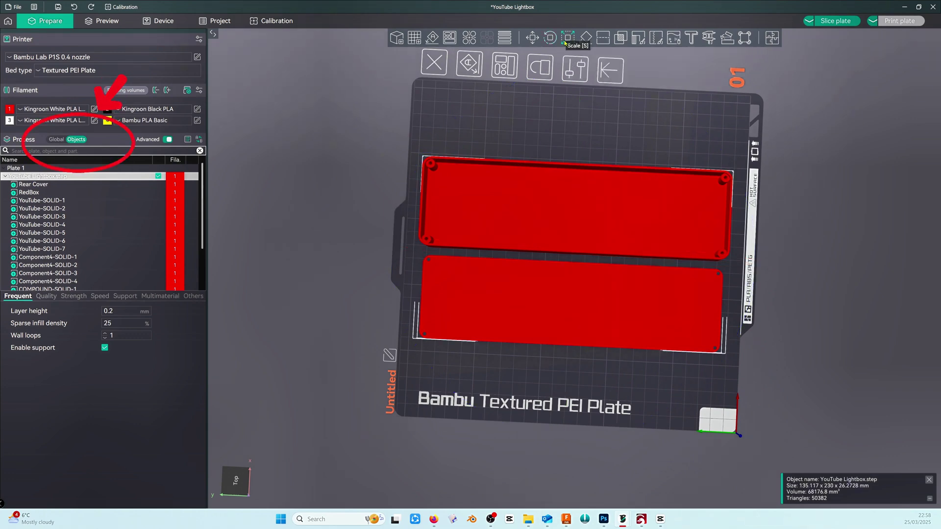
right_click(49, 177)
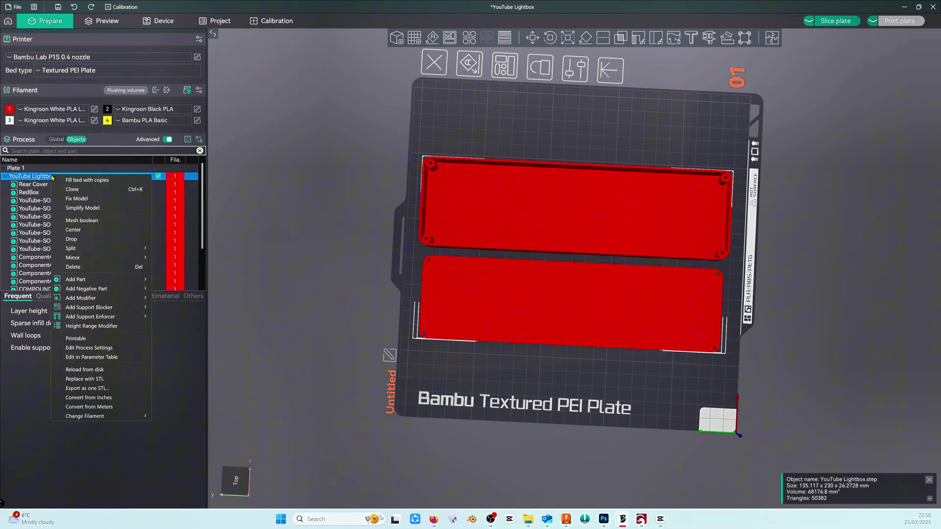
mouse_move(83, 418)
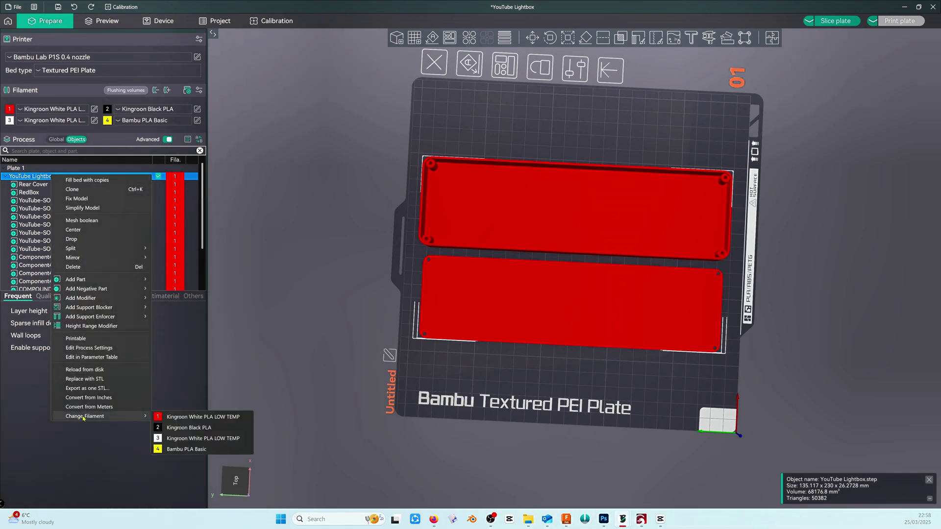
left_click(169, 439)
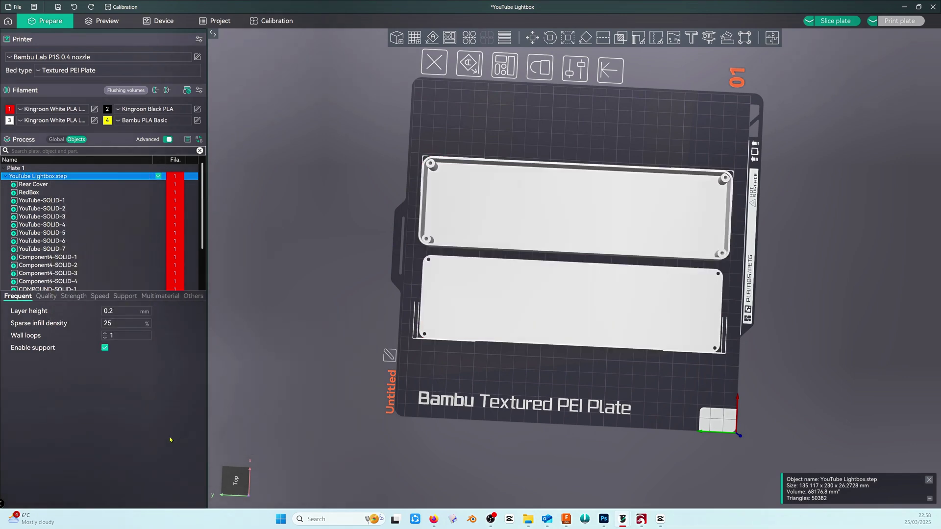
Assign red filament 1 to the RedBox part.
left_click(34, 184)
left_click(44, 193)
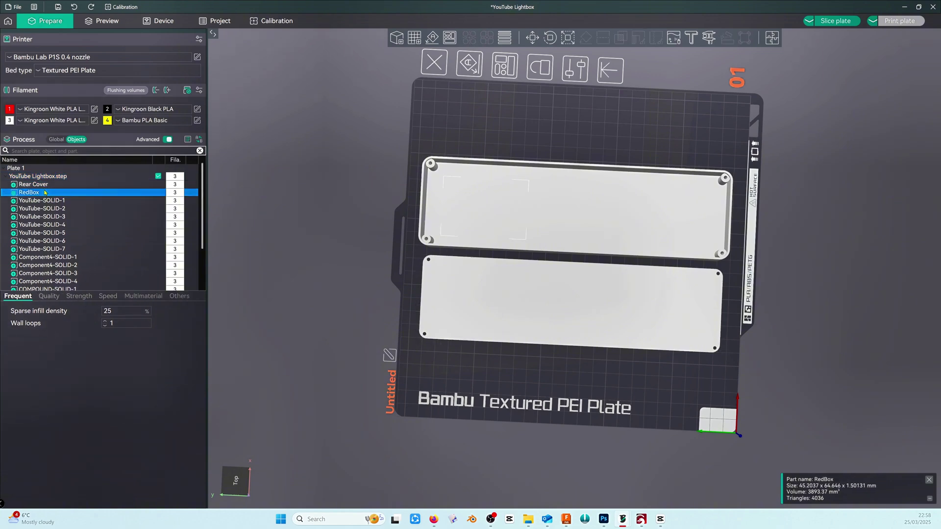
right_click(44, 193)
mouse_move(98, 310)
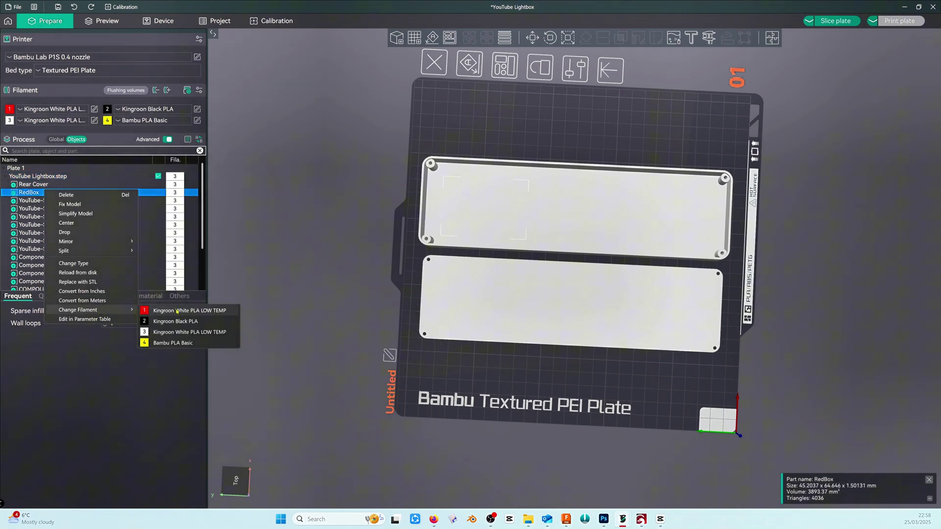
left_click(177, 310)
Assign black filament 2 to YouTube-SOLID-1 through 7, then slice to check the colours.
left_click(60, 201)
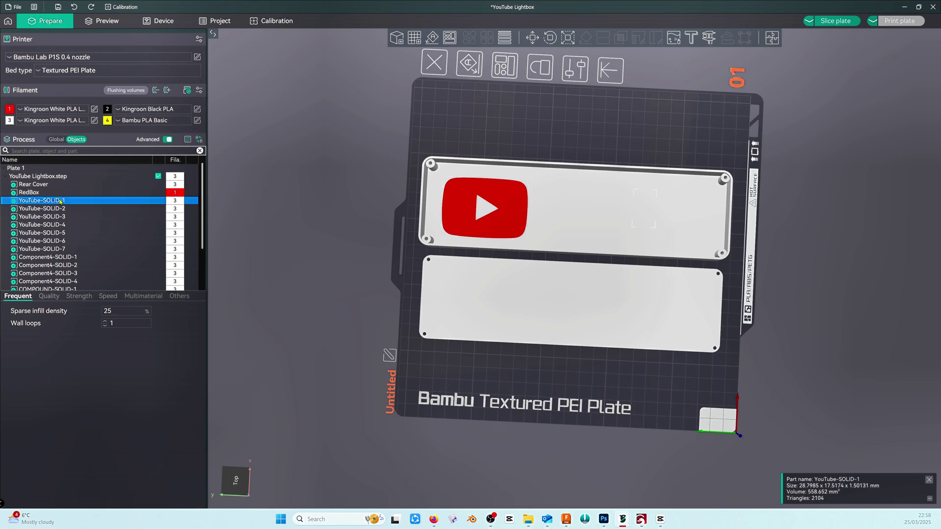
left_click(68, 250, "shift")
right_click(89, 226)
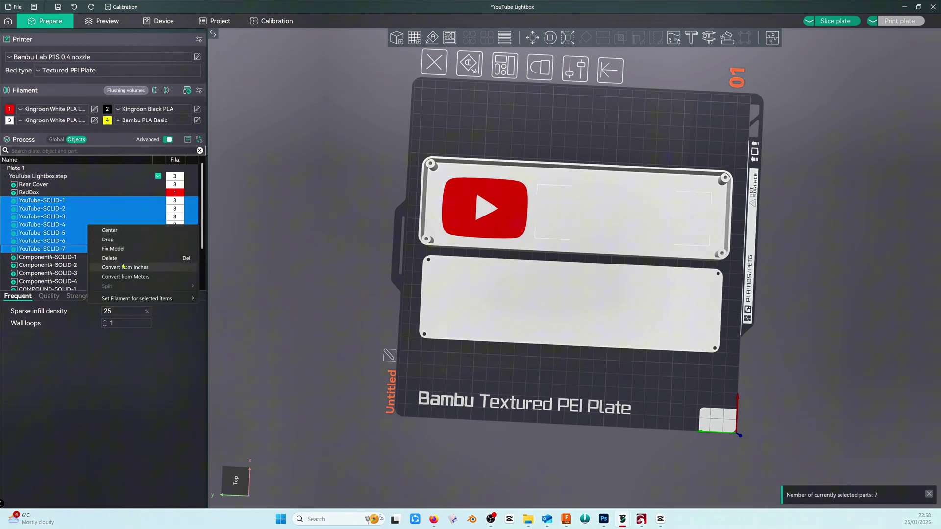
mouse_move(138, 300)
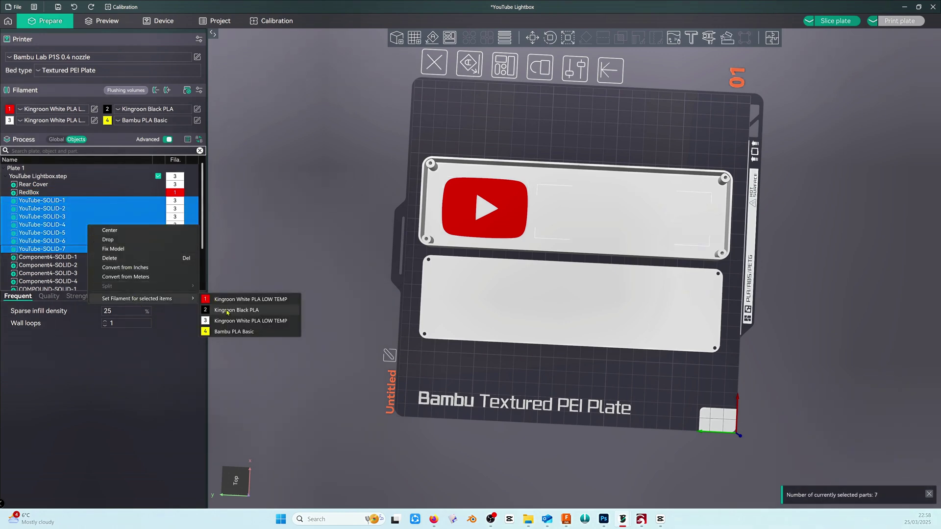
left_click(223, 309)
left_click_drag(639, 349, 626, 364)
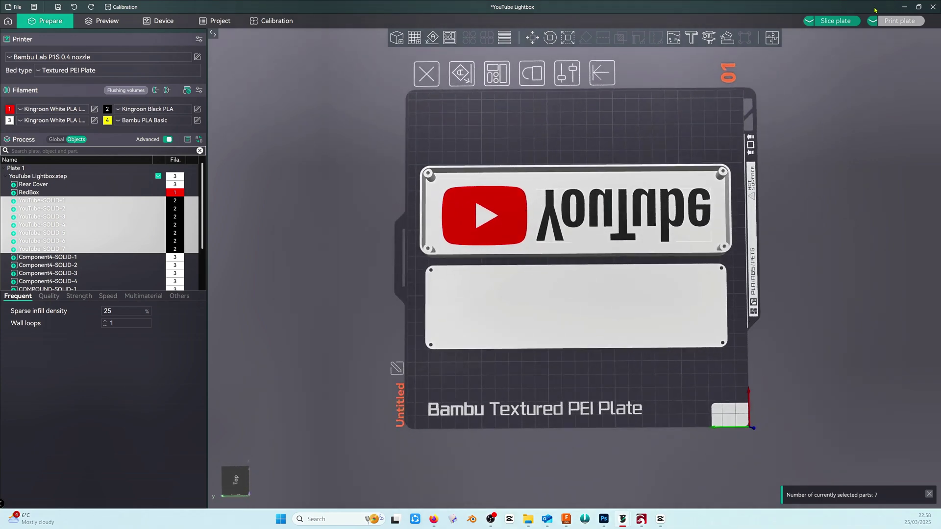
left_click(834, 22)
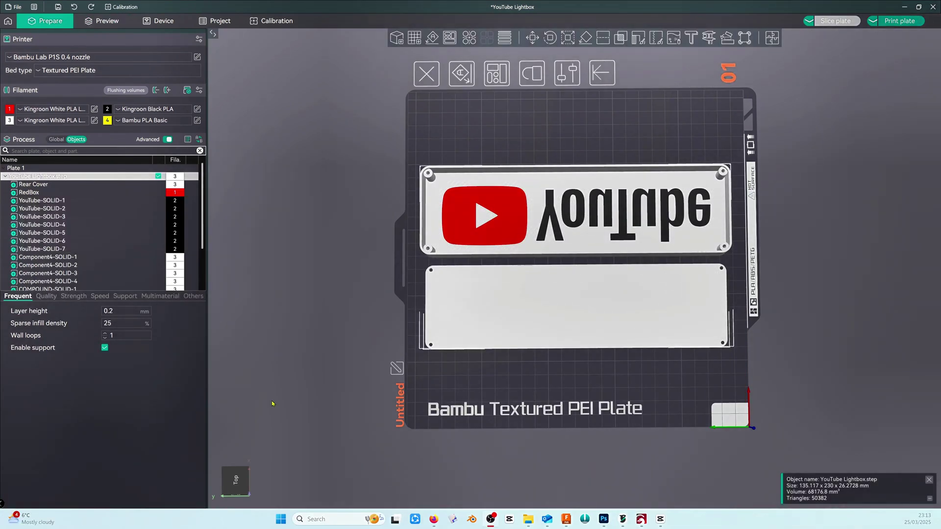
Add a negative cylinder part to the lightbox and drag it onto the rear cover.
right_click(456, 284)
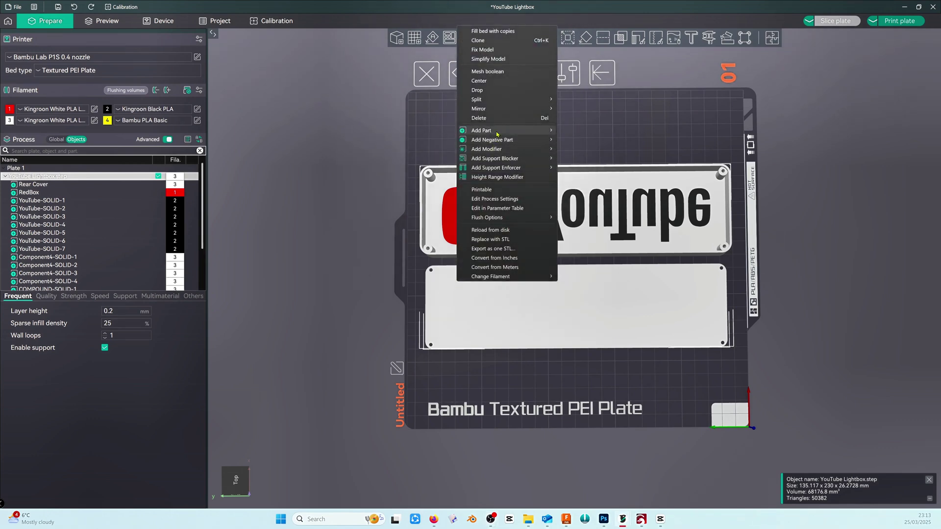
mouse_move(496, 140)
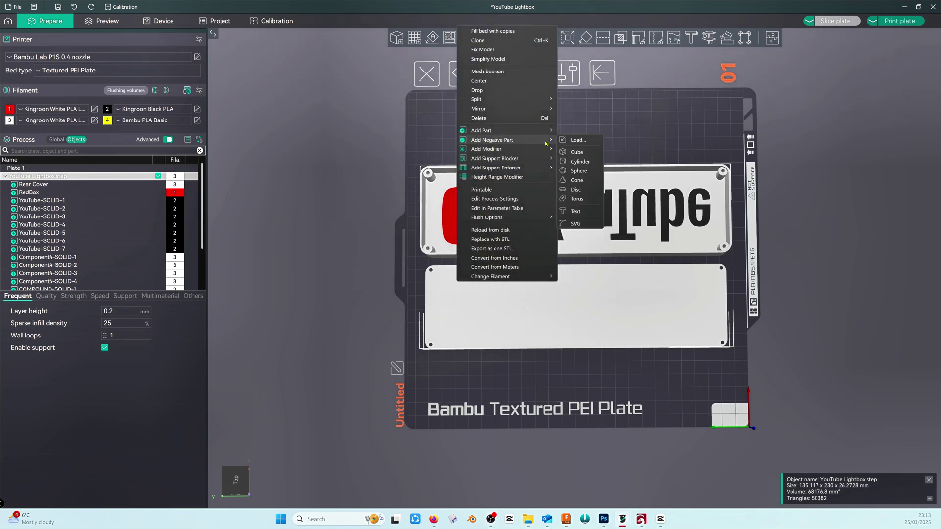
left_click(580, 162)
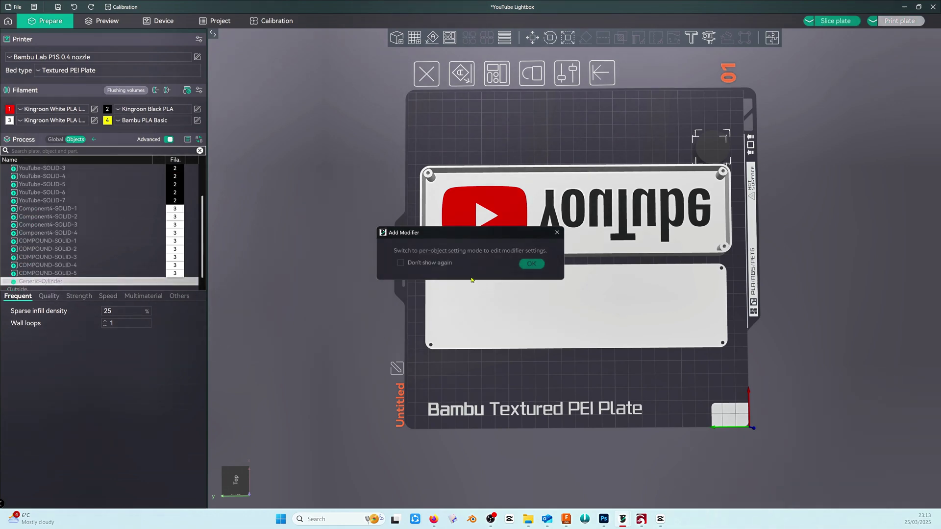
left_click(531, 264)
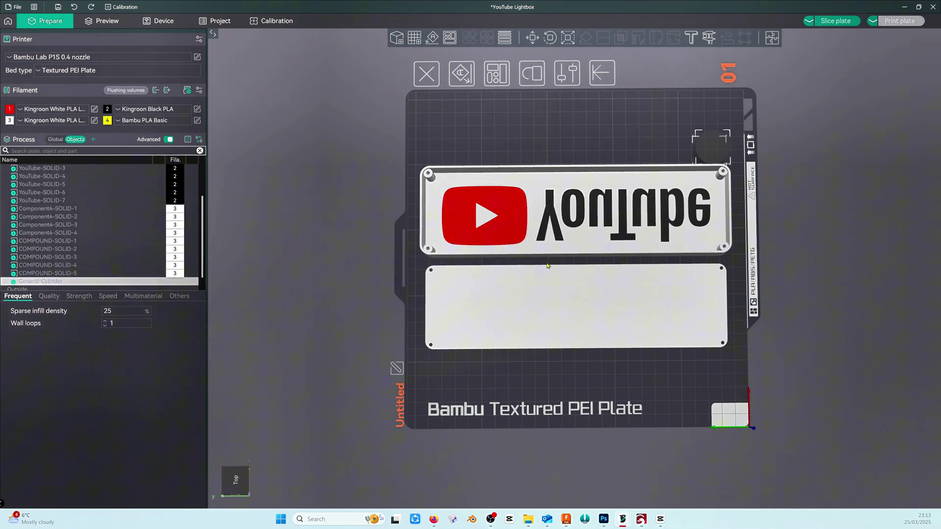
left_click_drag(713, 148, 461, 287)
left_click_drag(470, 353, 549, 59)
Resize the cutting cylinder to 7 mm across with Uniform scale turned off.
left_click(568, 38)
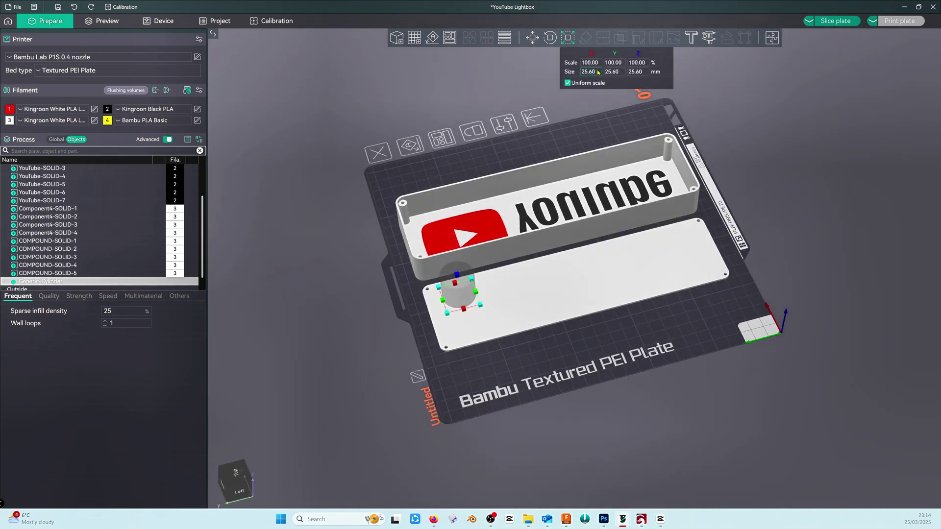
left_click(615, 72)
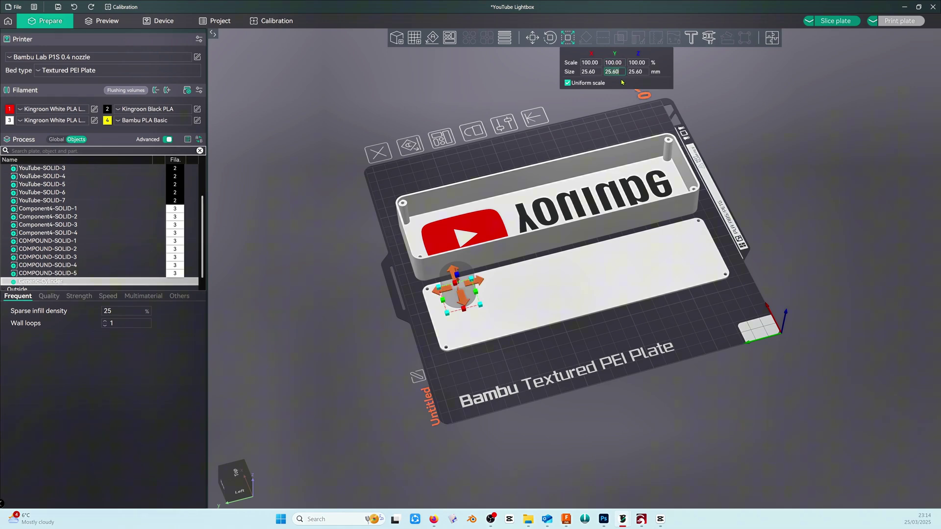
type("7")
left_click(637, 73)
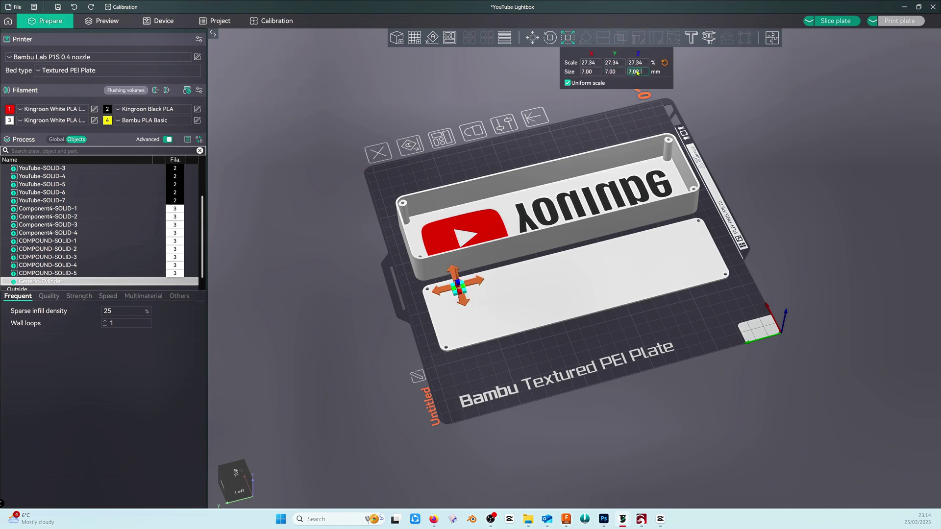
scroll(393, 308, "up", 5)
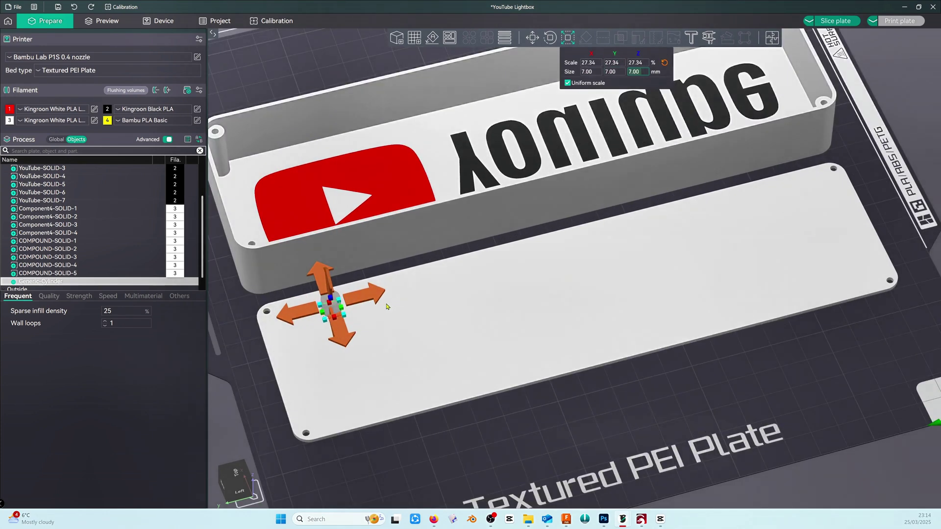
left_click(568, 83)
left_click(636, 73)
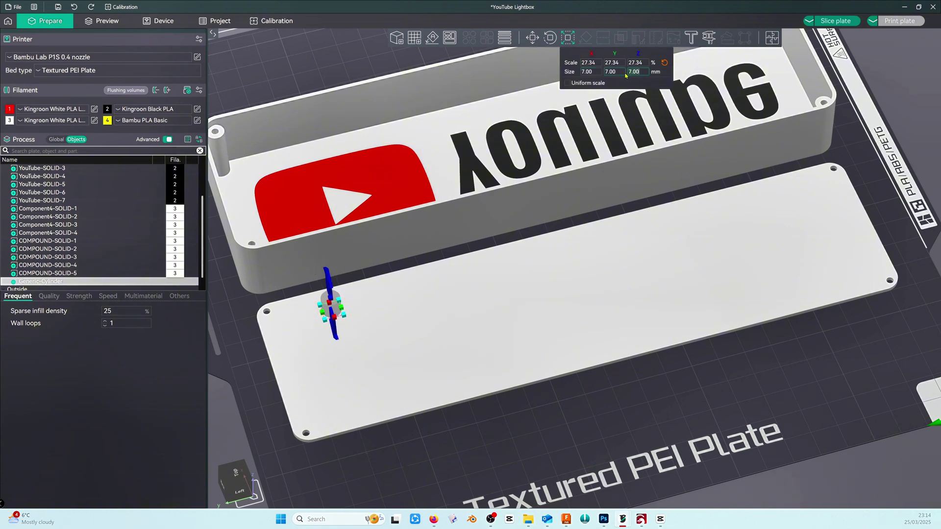
Lower the cylinder through the rear cover and place it near the panel's left end.
key("4")
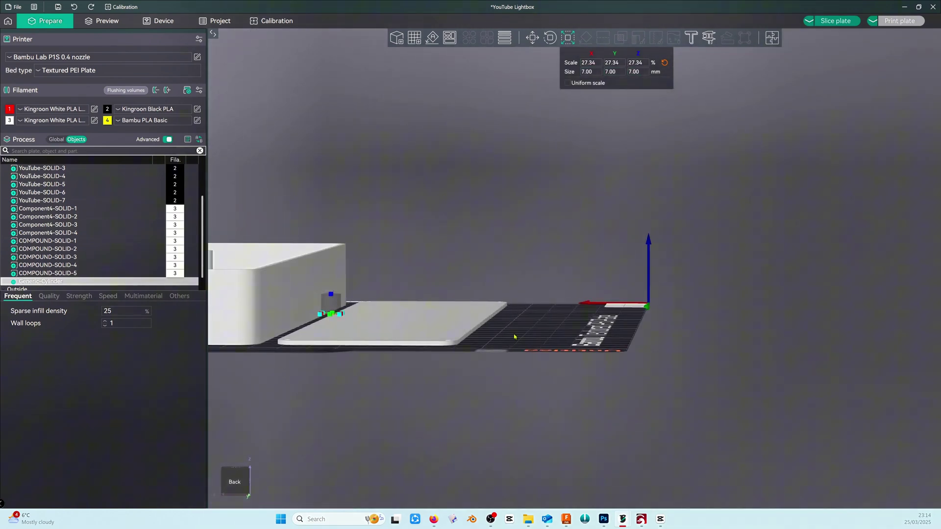
left_click(532, 38)
left_click_drag(331, 291, 327, 322)
left_click_drag(441, 271, 633, 48)
left_click(568, 38)
left_click_drag(330, 337, 297, 373)
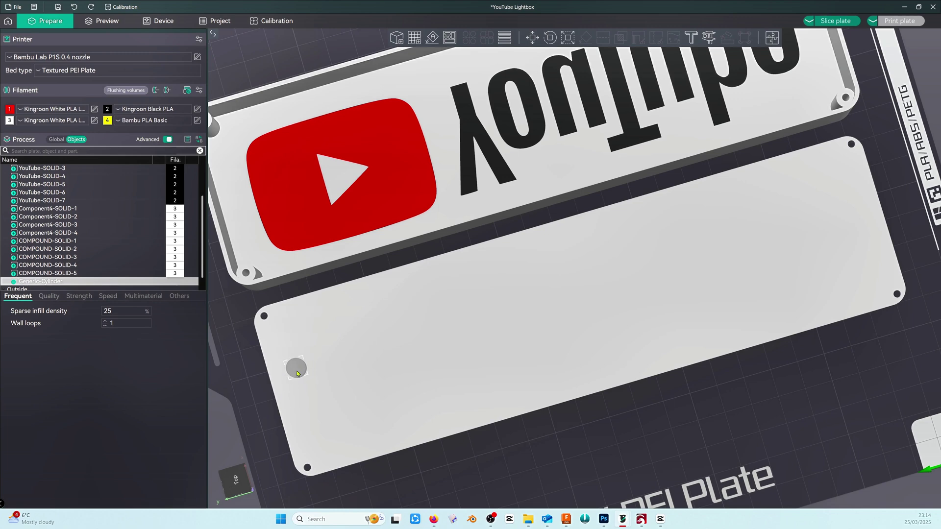
Slice the plate with the hole and send the print job to the printer, confirming the warning.
left_click(830, 21)
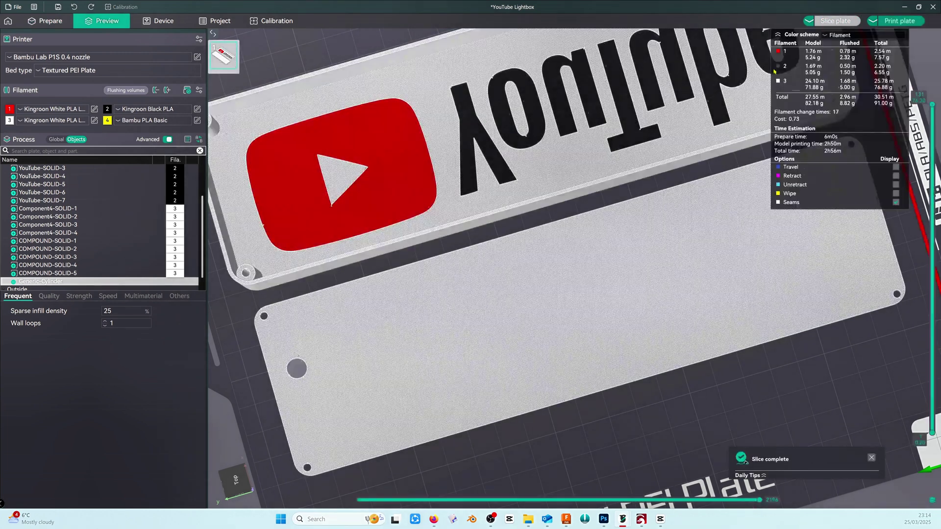
left_click(899, 21)
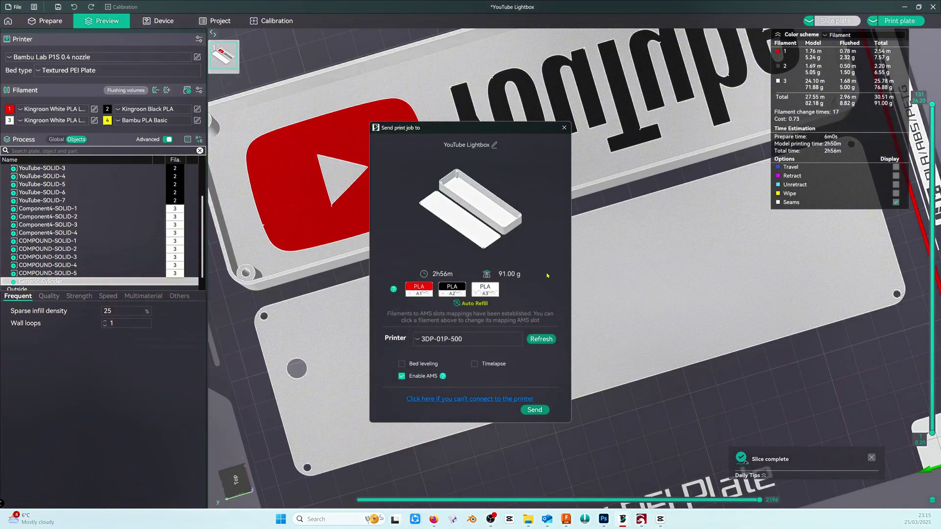
left_click(534, 410)
left_click(507, 319)
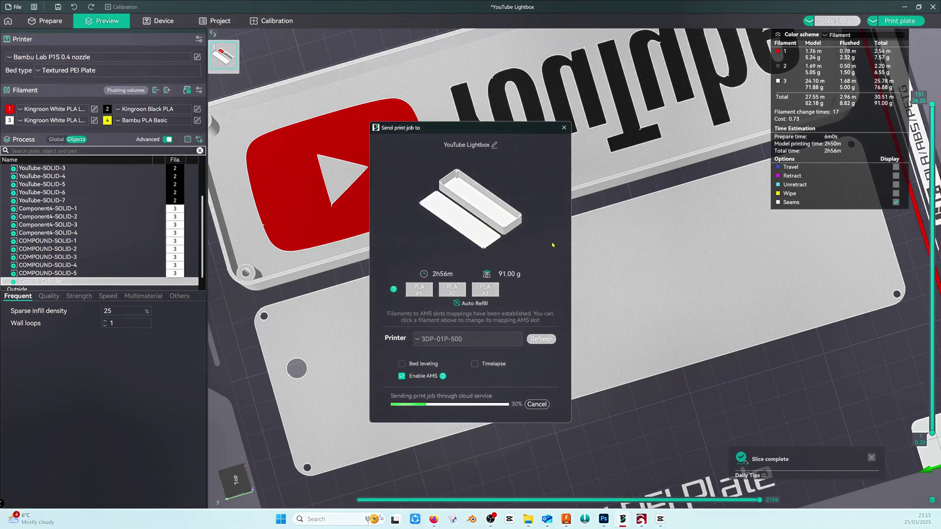